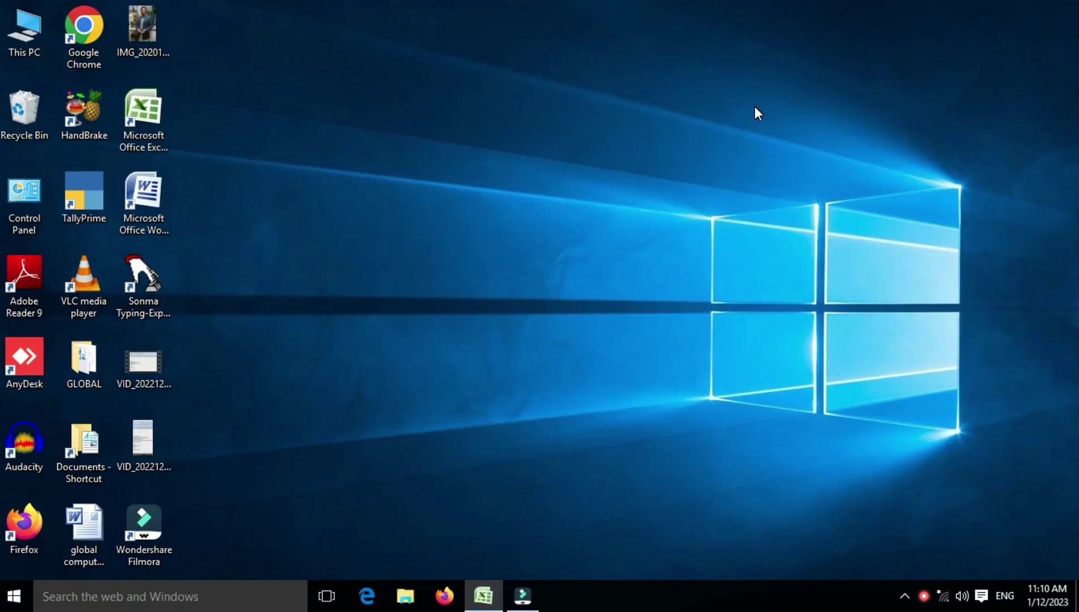
Step: Refresh the desktop twice, then restore the INT workbook from the taskbar
{"action": "right_click", "coordinate": [321, 133]}
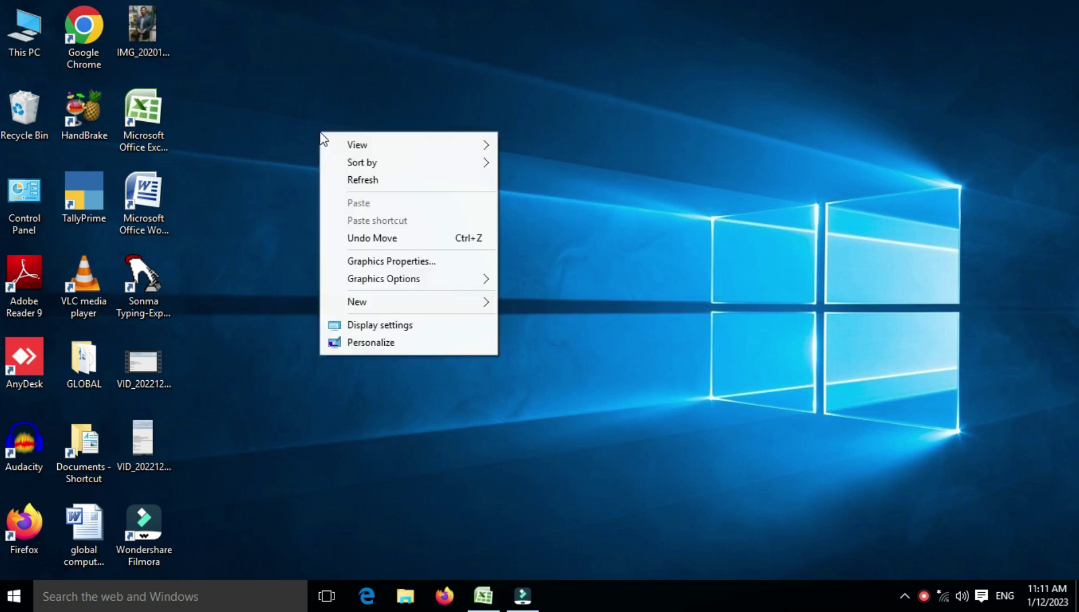
{"action": "left_click", "coordinate": [345, 179]}
{"action": "right_click", "coordinate": [325, 161]}
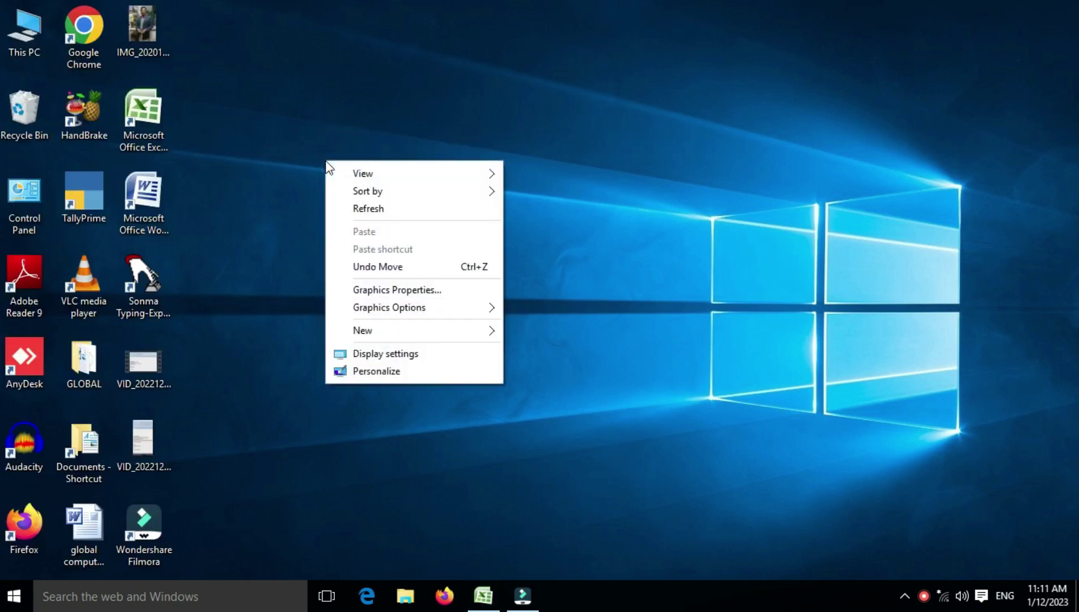
{"action": "left_click", "coordinate": [350, 211]}
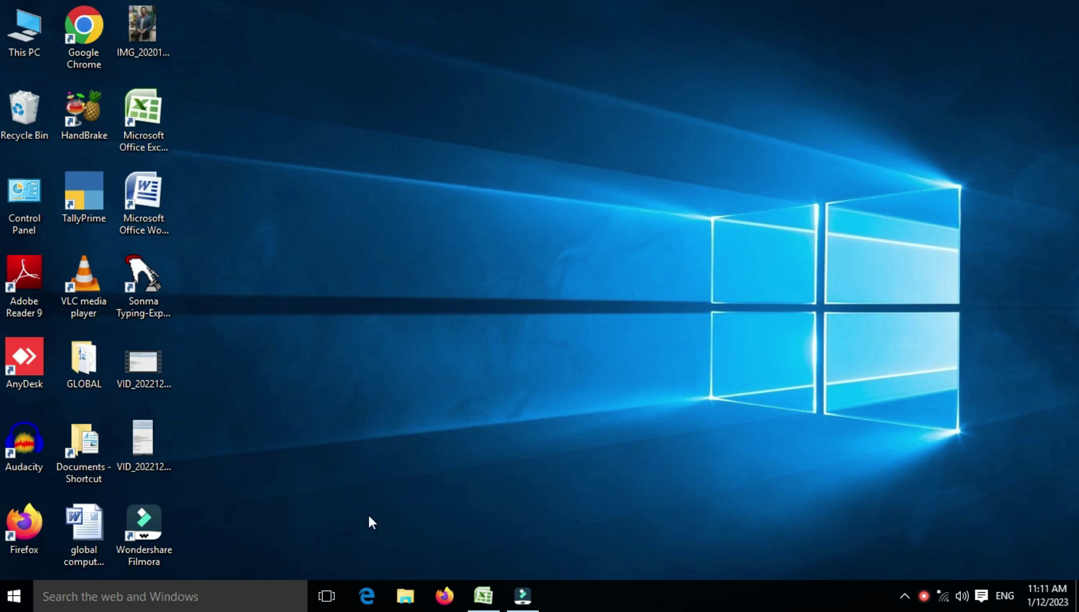
{"action": "left_click", "coordinate": [483, 595]}
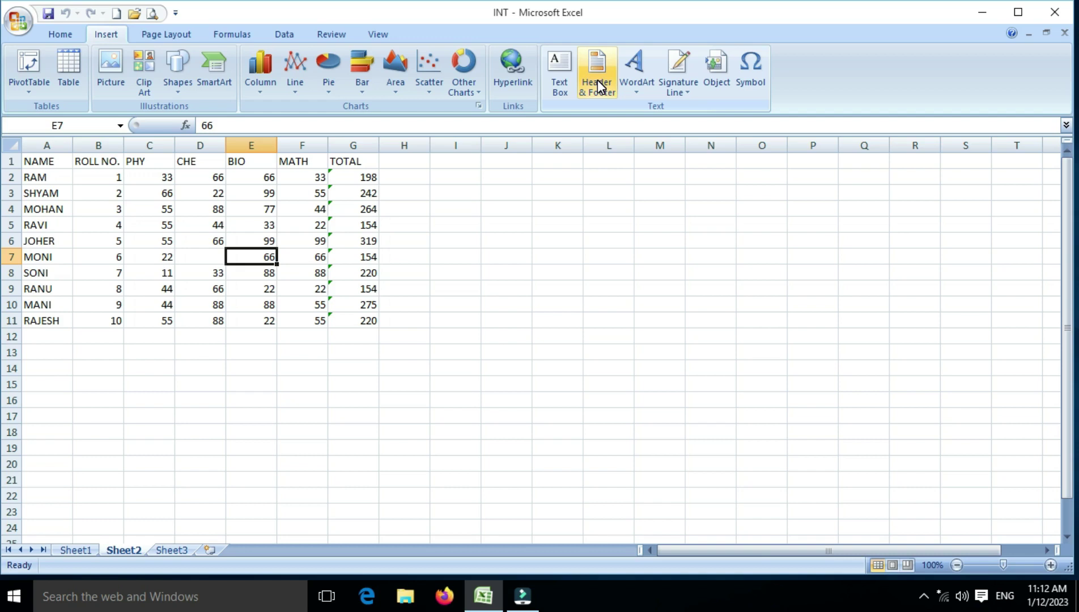
{"action": "left_click", "coordinate": [200, 237]}
{"action": "left_click", "coordinate": [199, 237]}
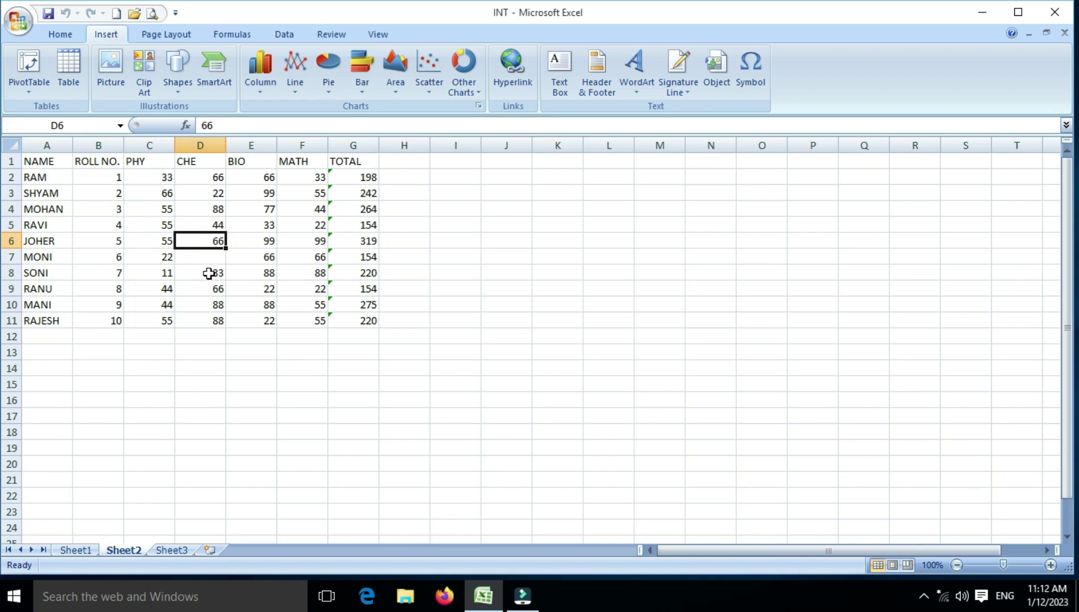
{"action": "scroll", "coordinate": [292, 281], "scroll_direction": "down", "scroll_amount": 1}
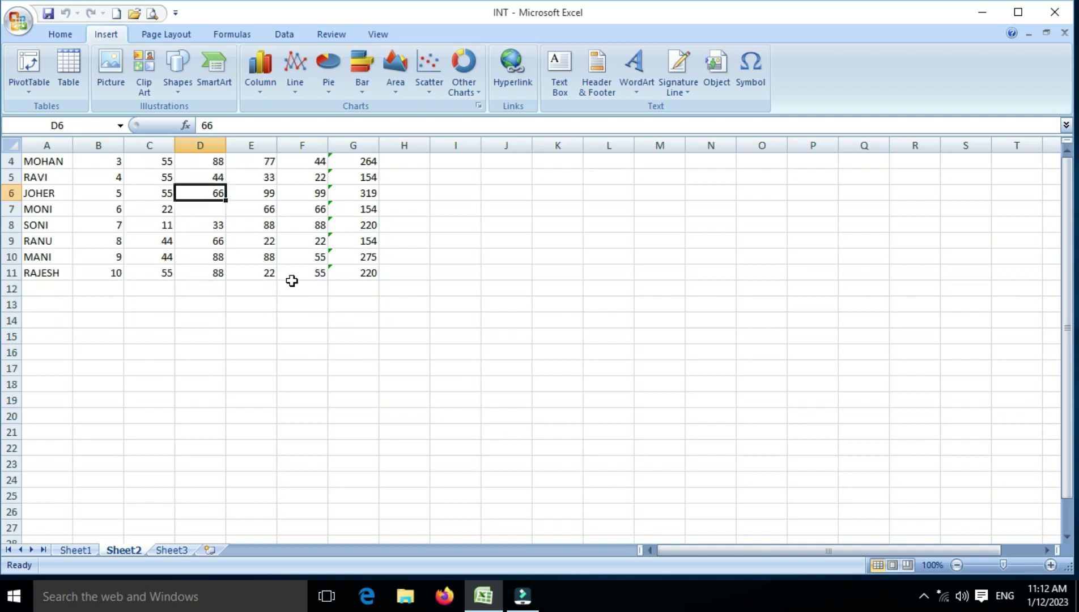
{"action": "scroll", "coordinate": [292, 280], "scroll_direction": "up", "scroll_amount": 1}
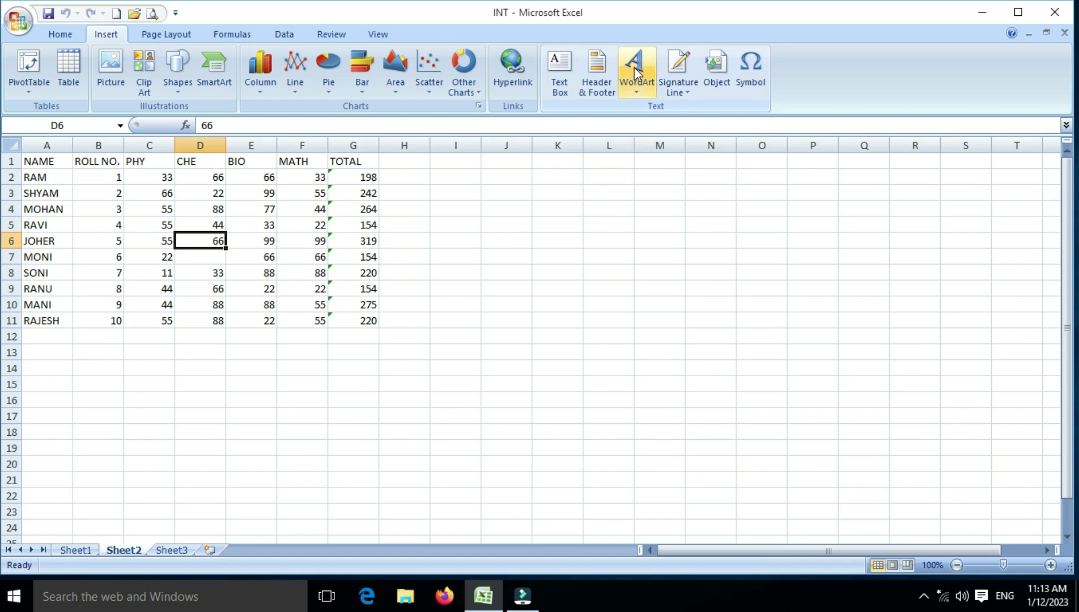
Step: Type GLOBAL COMPUTER in the centre section of the page header
{"action": "left_click", "coordinate": [603, 78]}
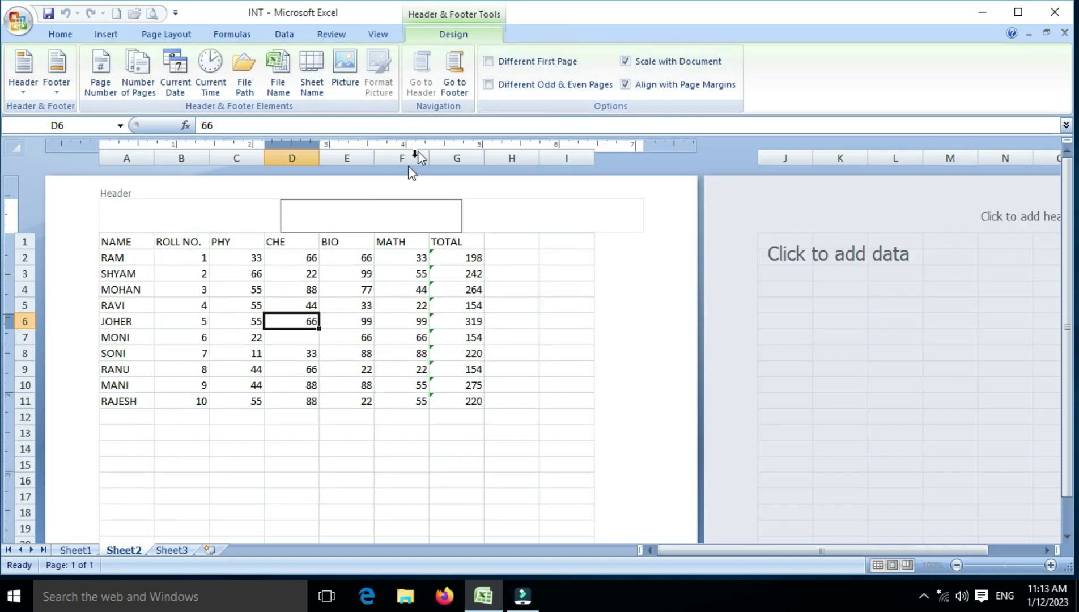
{"action": "left_click", "coordinate": [453, 75]}
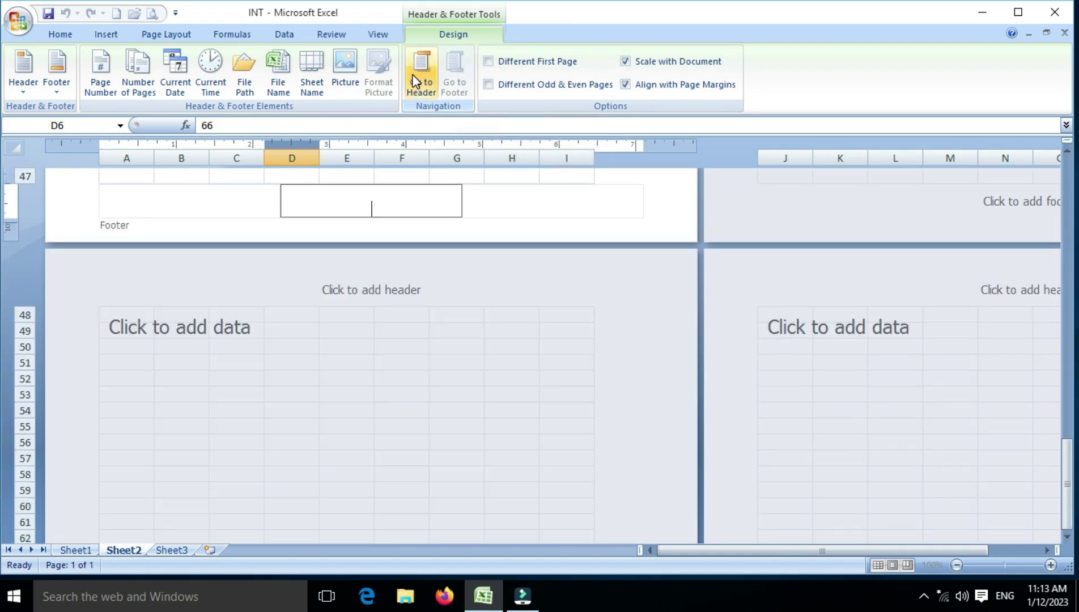
{"action": "left_click", "coordinate": [420, 80]}
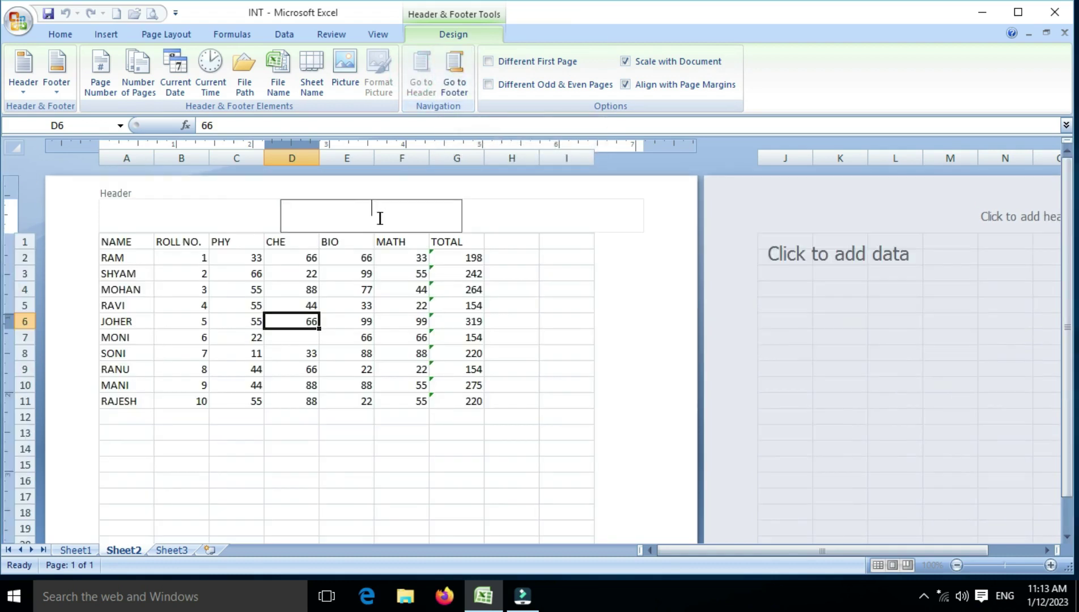
{"action": "type", "text": "GLOBAL"}
{"action": "type", "text": " COMPUTER"}
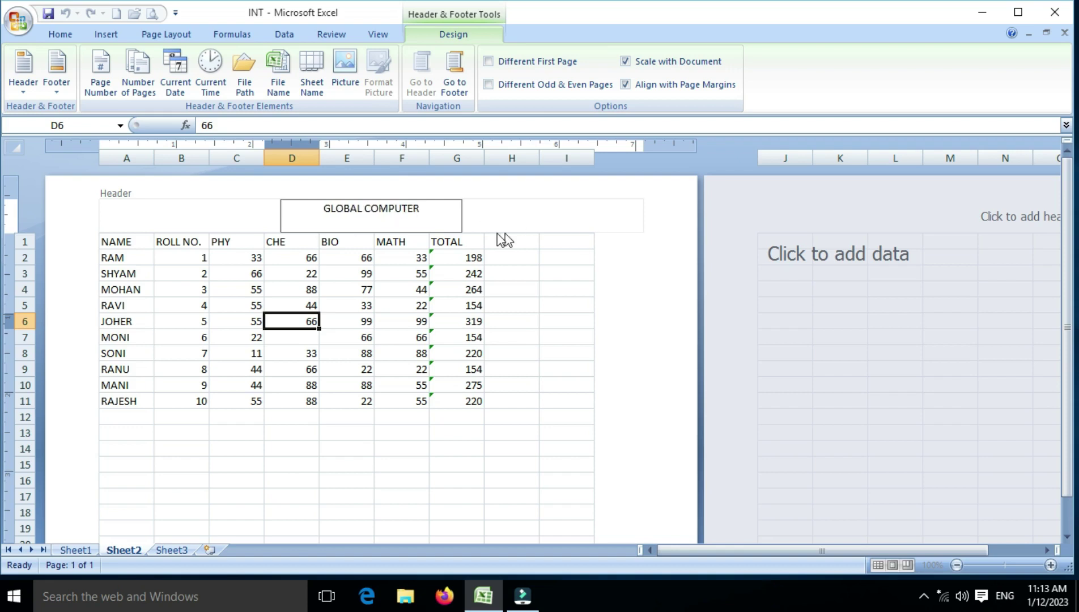
Step: Enter NEAR R.D.S COLLEGE in the centre section of the page footer
{"action": "left_click", "coordinate": [448, 80]}
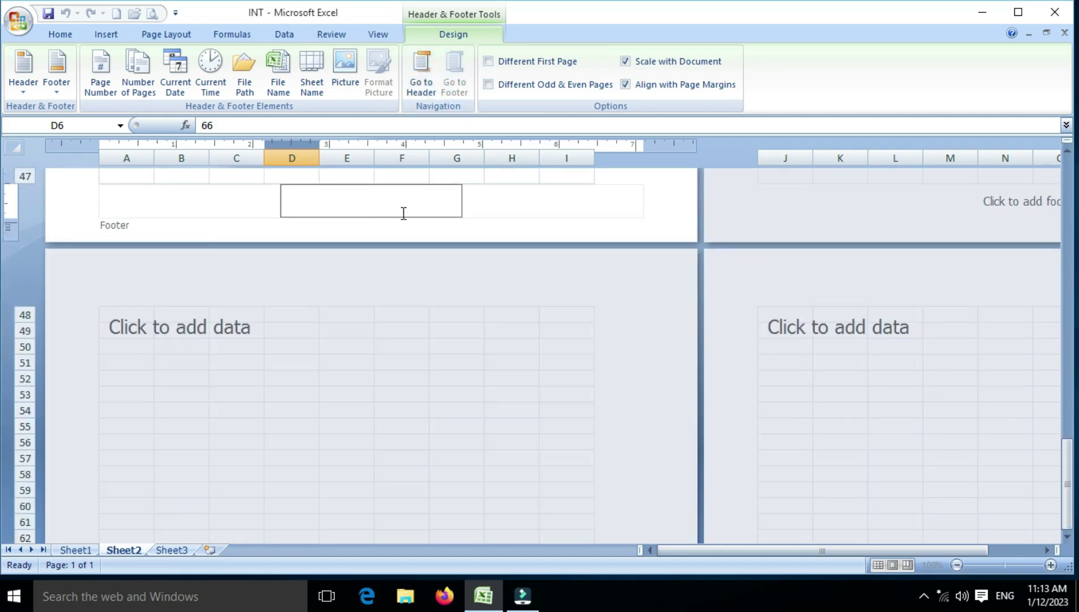
{"action": "type", "text": "NEAR R.S"}
{"action": "key", "text": "BackSpace"}
{"action": "type", "text": "D.S"}
{"action": "type", "text": " COLLEGE"}
{"action": "left_click", "coordinate": [420, 96]}
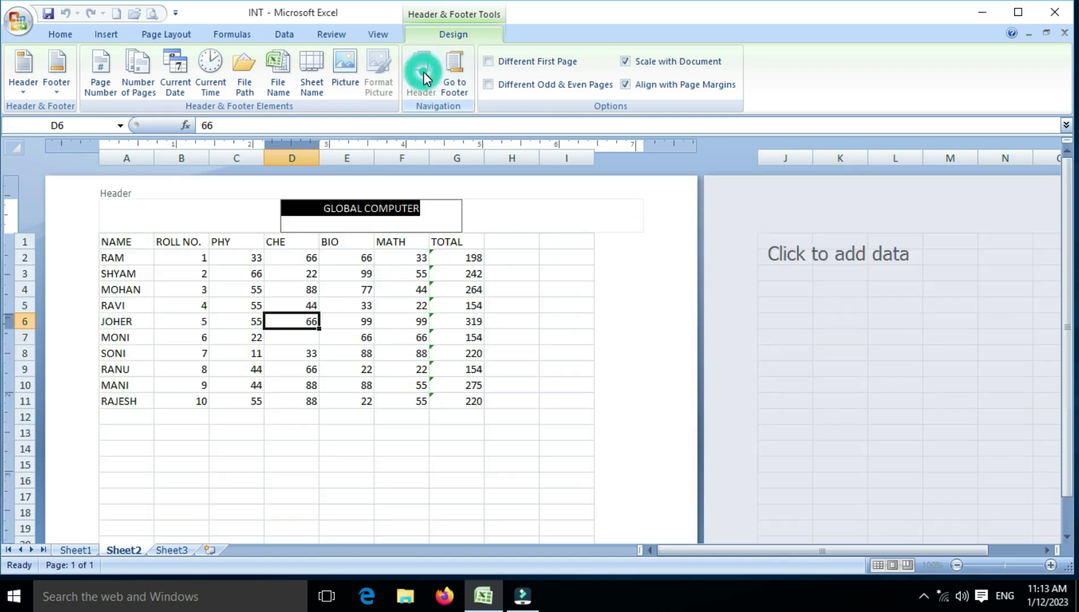
Step: Scroll through the sheet to check that page two repeats the header
{"action": "left_click", "coordinate": [389, 322]}
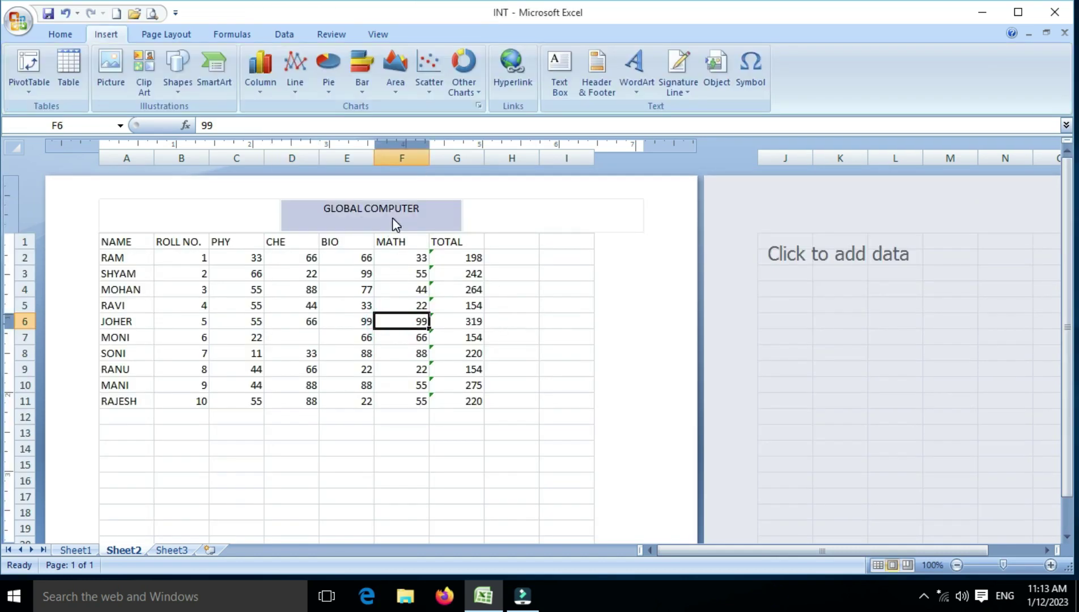
{"action": "scroll", "coordinate": [446, 238], "scroll_direction": "down", "scroll_amount": 4}
{"action": "scroll", "coordinate": [446, 239], "scroll_direction": "down", "scroll_amount": 3}
{"action": "scroll", "coordinate": [446, 239], "scroll_direction": "down", "scroll_amount": 7}
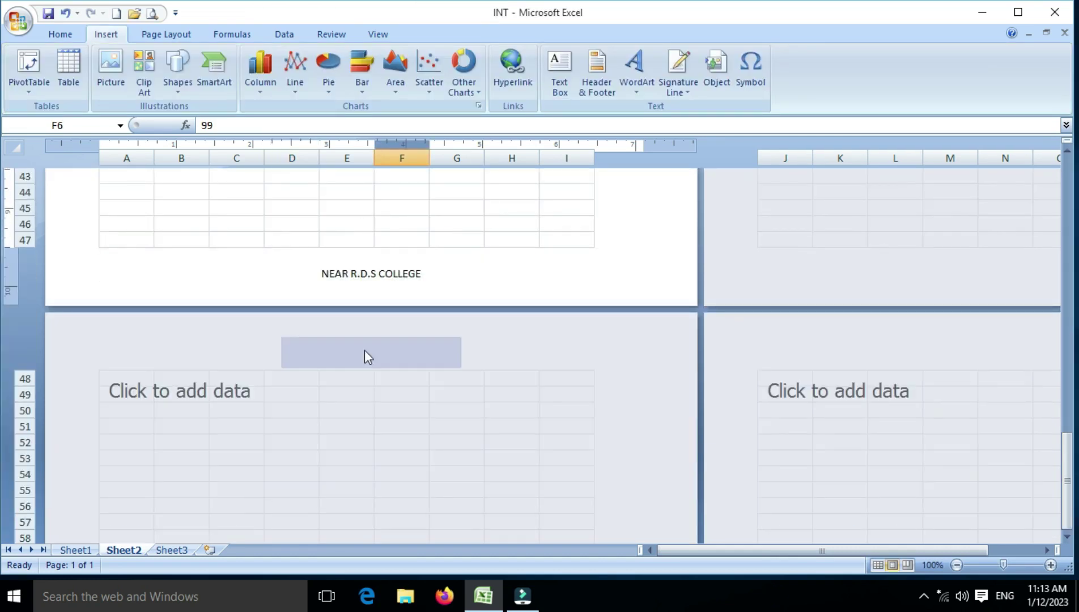
{"action": "left_click", "coordinate": [336, 394]}
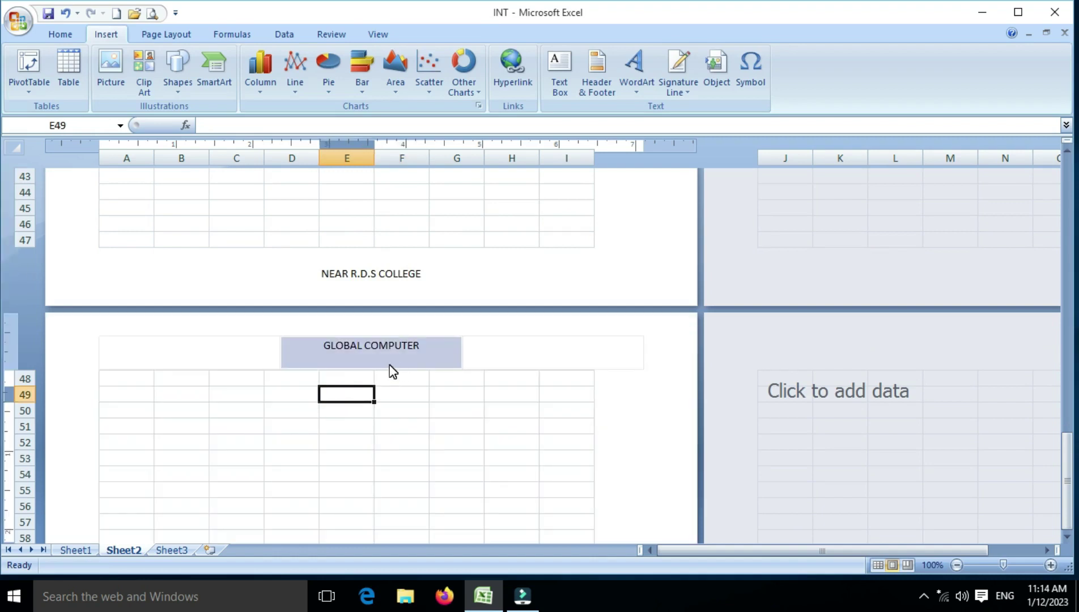
{"action": "scroll", "coordinate": [393, 371], "scroll_direction": "down", "scroll_amount": 6}
{"action": "scroll", "coordinate": [392, 371], "scroll_direction": "down", "scroll_amount": 12}
{"action": "scroll", "coordinate": [393, 372], "scroll_direction": "down", "scroll_amount": 4}
{"action": "scroll", "coordinate": [393, 371], "scroll_direction": "down", "scroll_amount": 5}
{"action": "scroll", "coordinate": [393, 371], "scroll_direction": "up", "scroll_amount": 6}
{"action": "scroll", "coordinate": [393, 371], "scroll_direction": "up", "scroll_amount": 9}
{"action": "scroll", "coordinate": [393, 372], "scroll_direction": "up", "scroll_amount": 10}
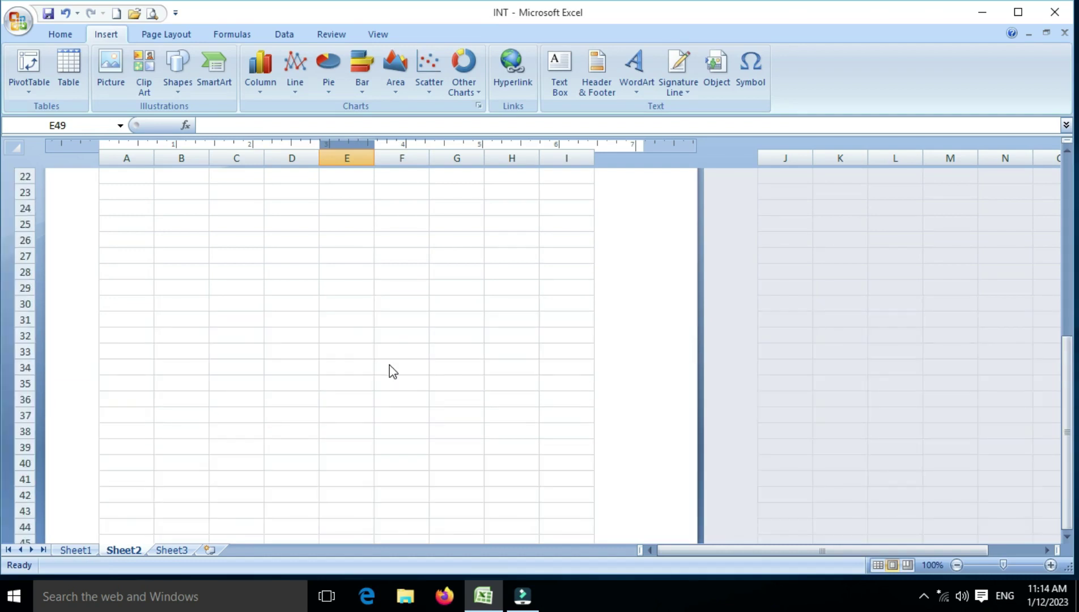
{"action": "scroll", "coordinate": [393, 371], "scroll_direction": "up", "scroll_amount": 8}
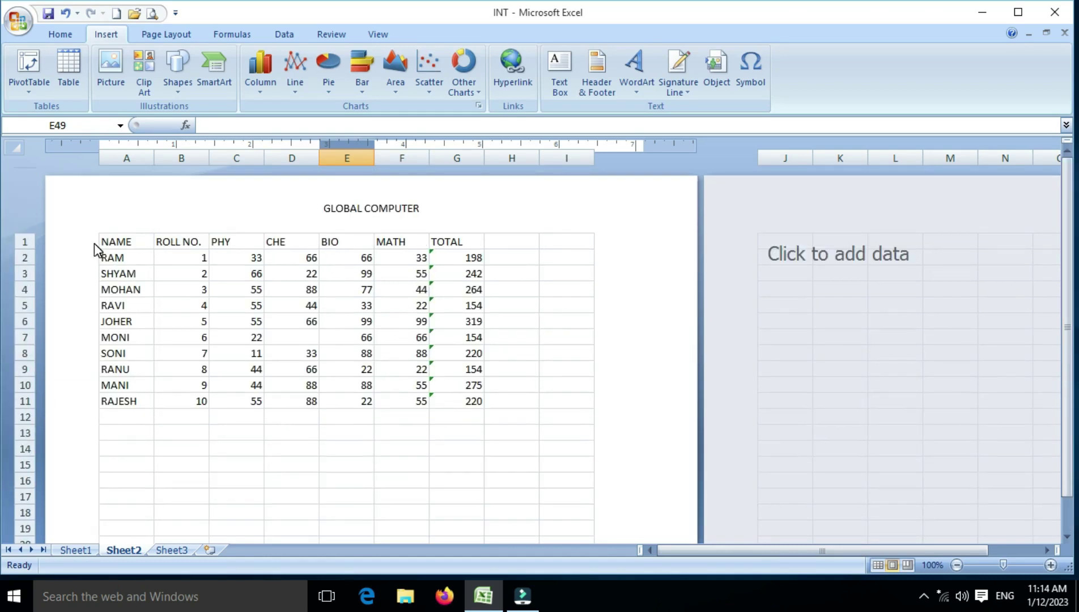
Step: Select and copy the marks table A1:G11
{"action": "left_click", "coordinate": [112, 246]}
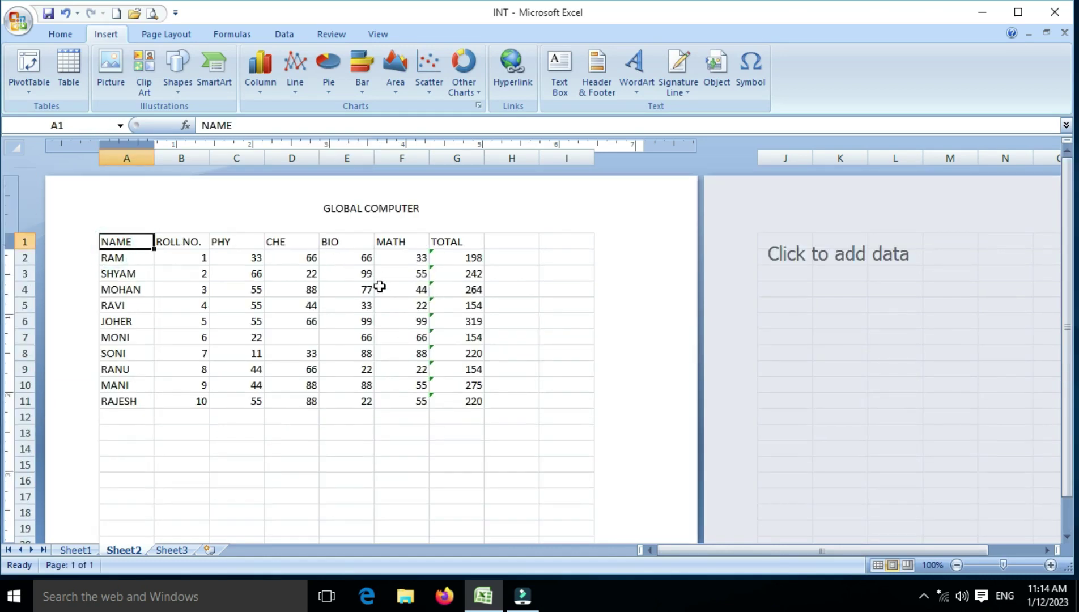
{"action": "key", "text": "shift+Right"}
{"action": "key", "text": "shift+Right"}
{"action": "key", "text": "shift+Right"}
{"action": "key", "text": "shift+Right"}
{"action": "key", "text": "shift+Right"}
{"action": "key", "text": "shift+Right"}
{"action": "key", "text": "shift+Down"}
{"action": "key", "text": "shift+Down"}
{"action": "key", "text": "shift+Down"}
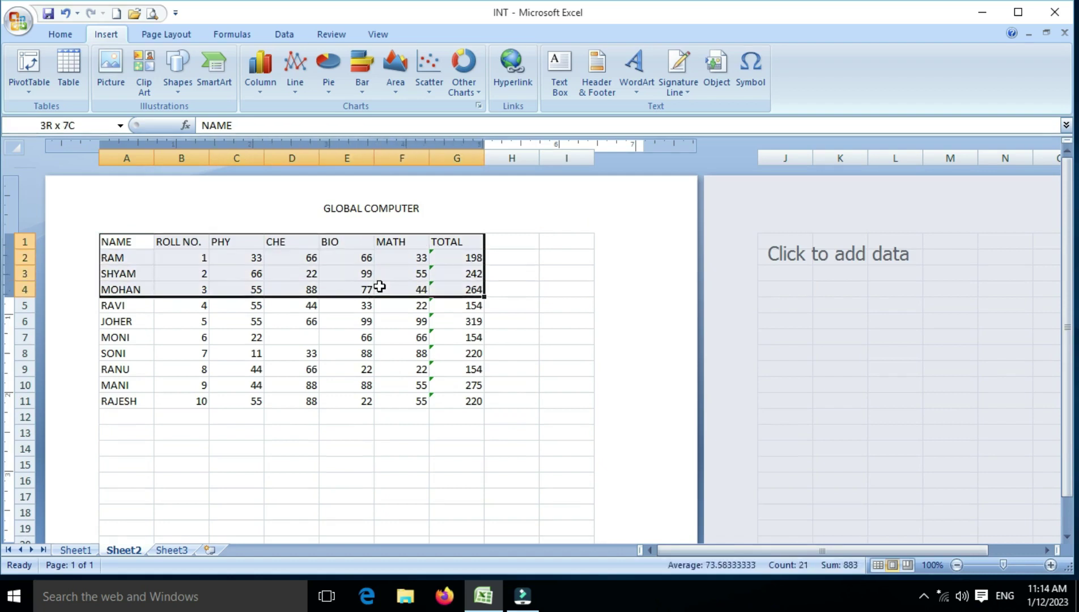
{"action": "key", "text": "ctrl+shift+Down"}
{"action": "key", "text": "ctrl+c"}
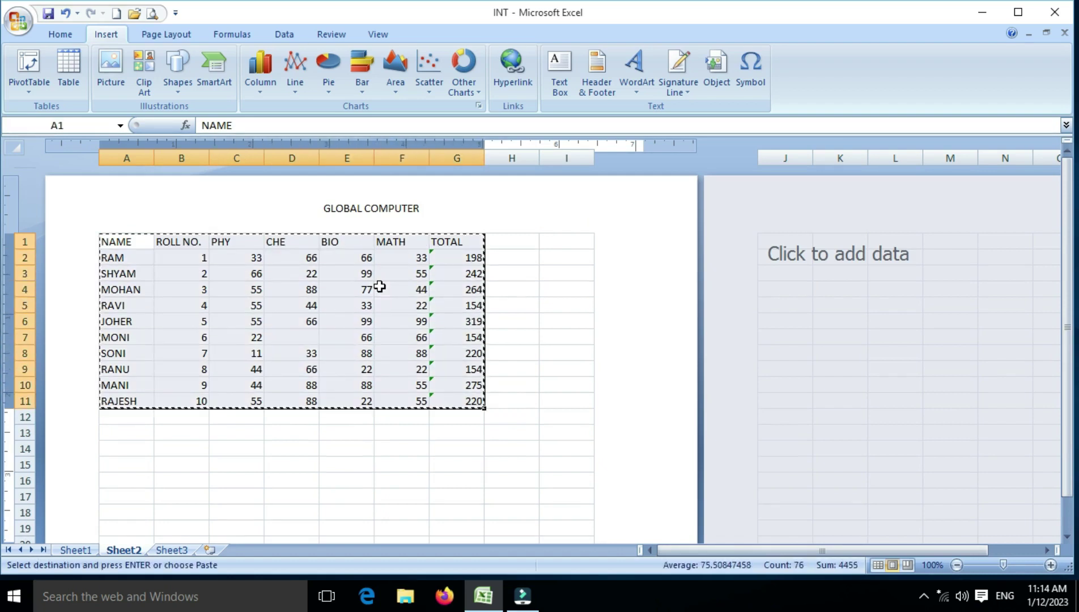
Step: Paste the marks table at A48, the top of page two
{"action": "scroll", "coordinate": [379, 287], "scroll_direction": "down", "scroll_amount": 7}
{"action": "scroll", "coordinate": [379, 287], "scroll_direction": "down", "scroll_amount": 9}
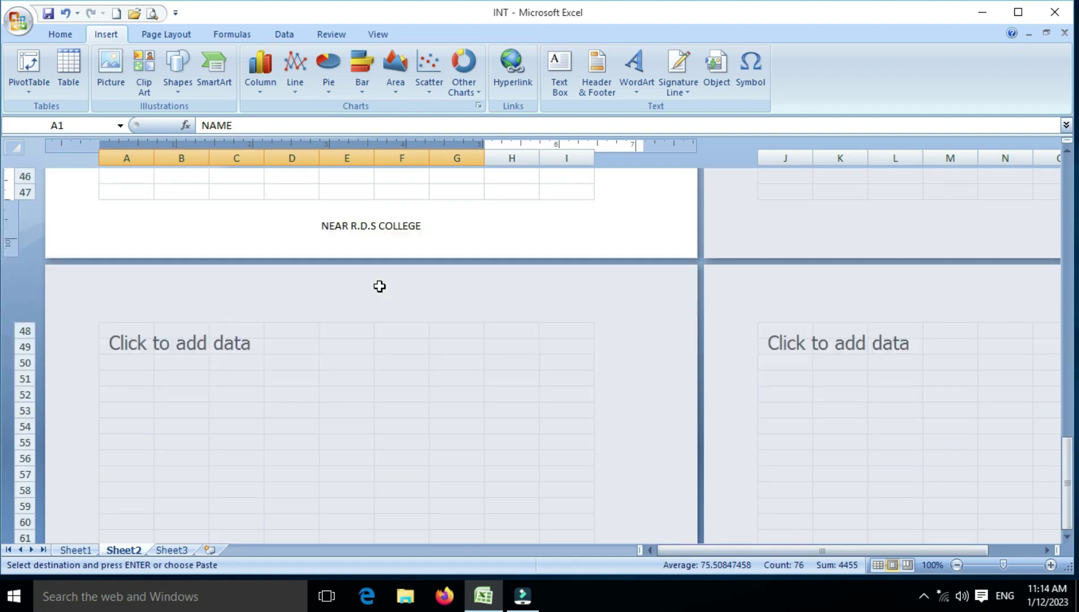
{"action": "left_click", "coordinate": [173, 342]}
{"action": "left_click", "coordinate": [142, 334]}
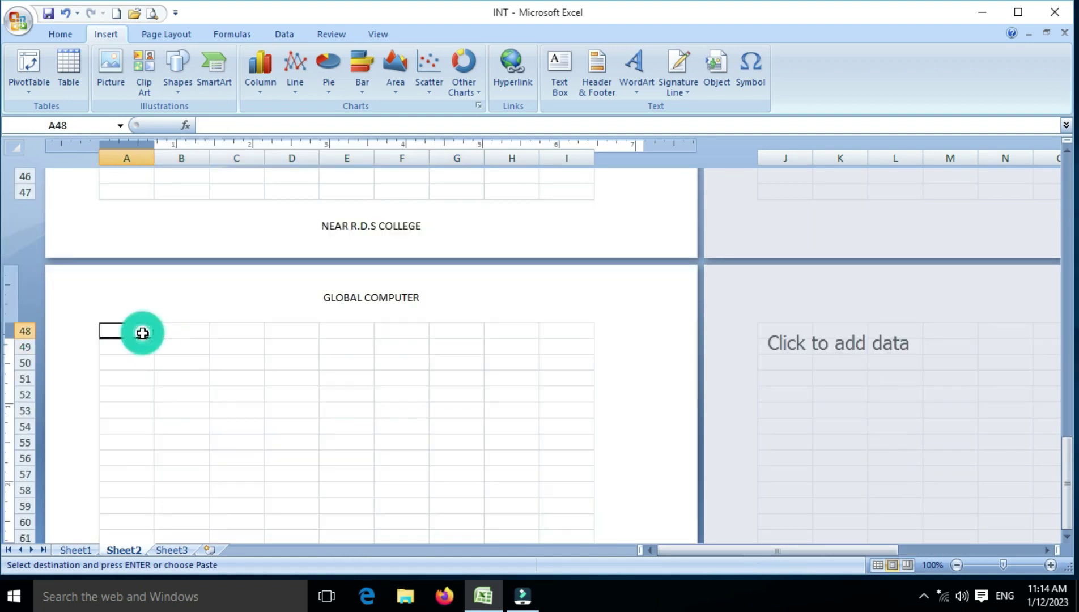
{"action": "key", "text": "ctrl+v"}
Step: Paste the marks table again at A95, the top of page three
{"action": "scroll", "coordinate": [185, 304], "scroll_direction": "down", "scroll_amount": 4}
{"action": "scroll", "coordinate": [185, 304], "scroll_direction": "down", "scroll_amount": 3}
{"action": "scroll", "coordinate": [186, 304], "scroll_direction": "down", "scroll_amount": 8}
{"action": "left_click", "coordinate": [152, 331]}
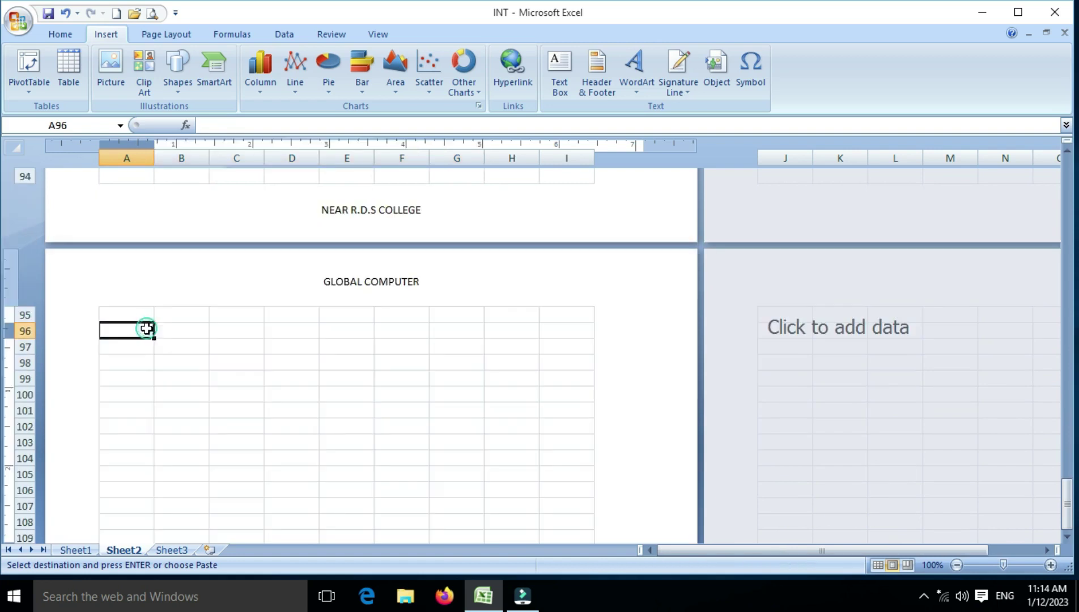
{"action": "key", "text": "Up"}
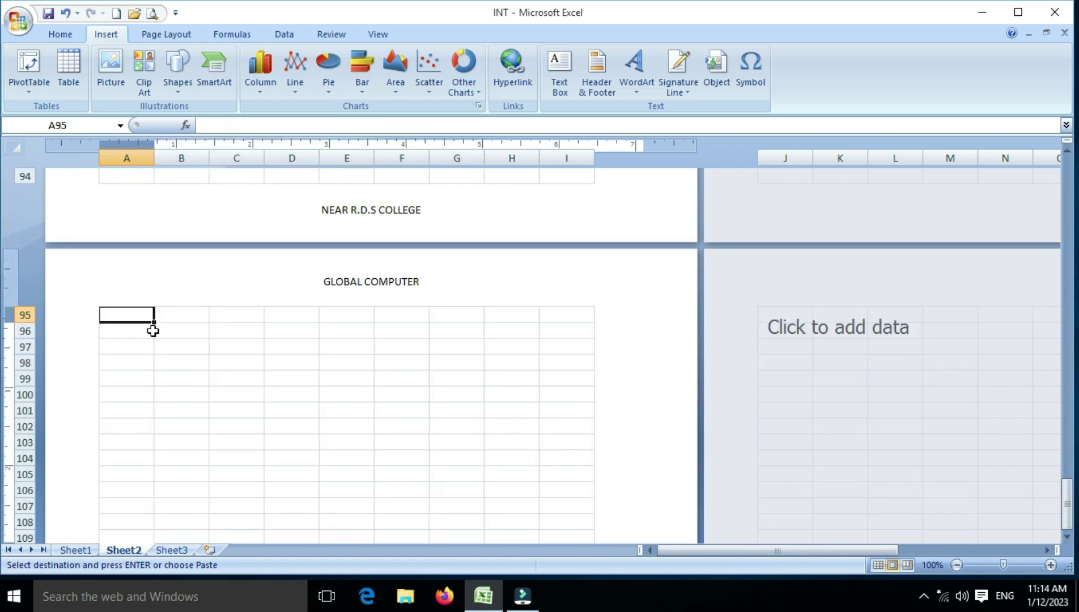
{"action": "key", "text": "ctrl+v"}
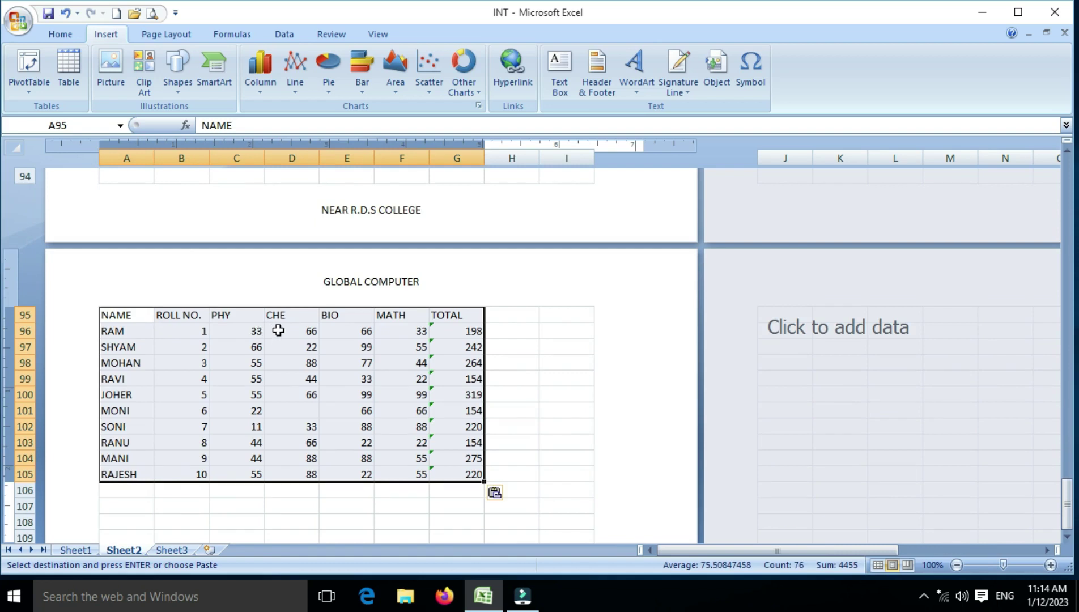
{"action": "scroll", "coordinate": [278, 330], "scroll_direction": "up", "scroll_amount": 3}
{"action": "scroll", "coordinate": [279, 330], "scroll_direction": "up", "scroll_amount": 4}
{"action": "scroll", "coordinate": [278, 330], "scroll_direction": "up", "scroll_amount": 5}
{"action": "scroll", "coordinate": [278, 330], "scroll_direction": "up", "scroll_amount": 6}
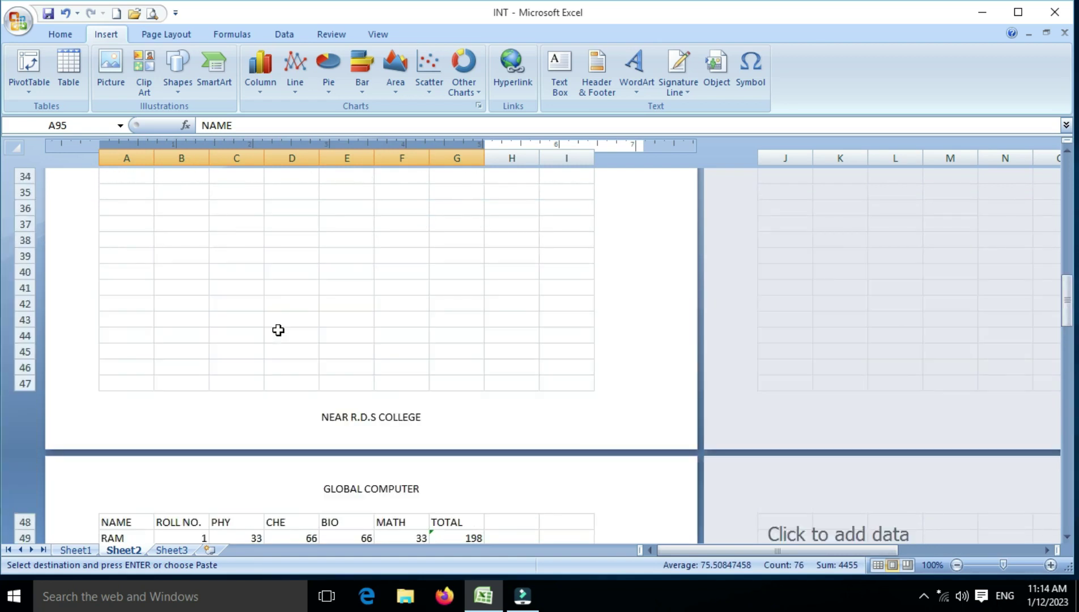
{"action": "scroll", "coordinate": [278, 330], "scroll_direction": "up", "scroll_amount": 10}
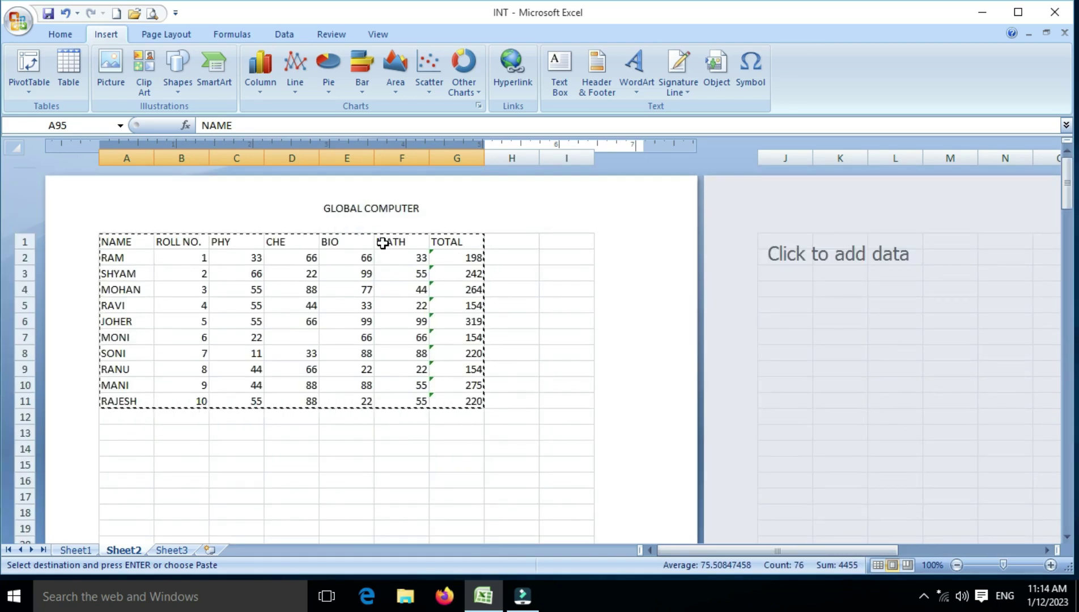
{"action": "scroll", "coordinate": [383, 242], "scroll_direction": "down", "scroll_amount": 4}
{"action": "scroll", "coordinate": [383, 243], "scroll_direction": "down", "scroll_amount": 4}
{"action": "scroll", "coordinate": [382, 242], "scroll_direction": "down", "scroll_amount": 6}
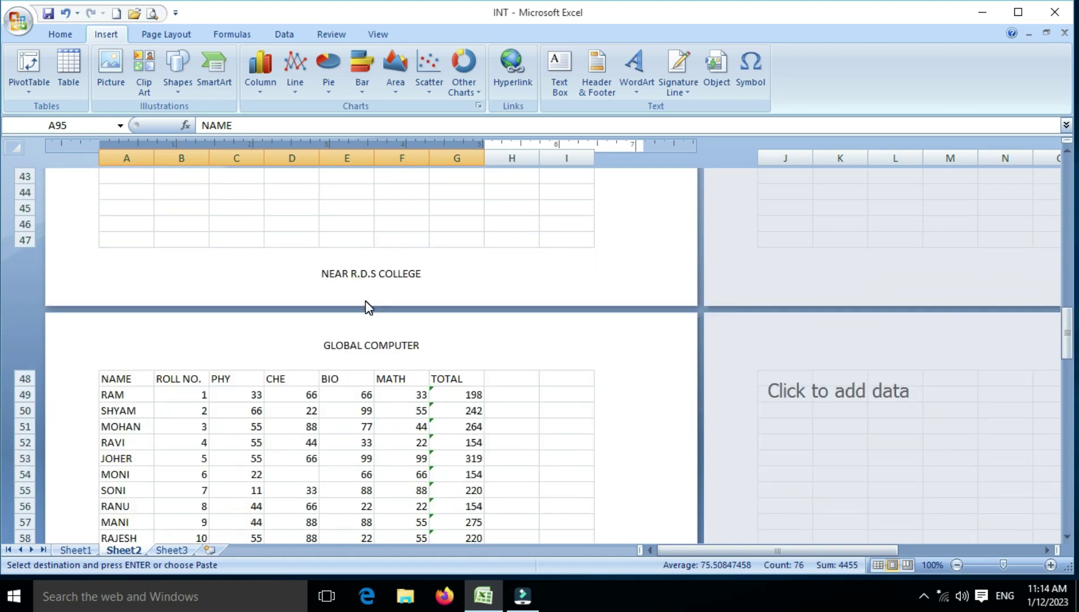
Step: Click through the first page's footer sections, leaving NEAR R.D.S COLLEGE unchanged
{"action": "left_click", "coordinate": [362, 275]}
{"action": "left_click", "coordinate": [500, 275]}
{"action": "left_click", "coordinate": [425, 274]}
{"action": "left_click", "coordinate": [247, 271]}
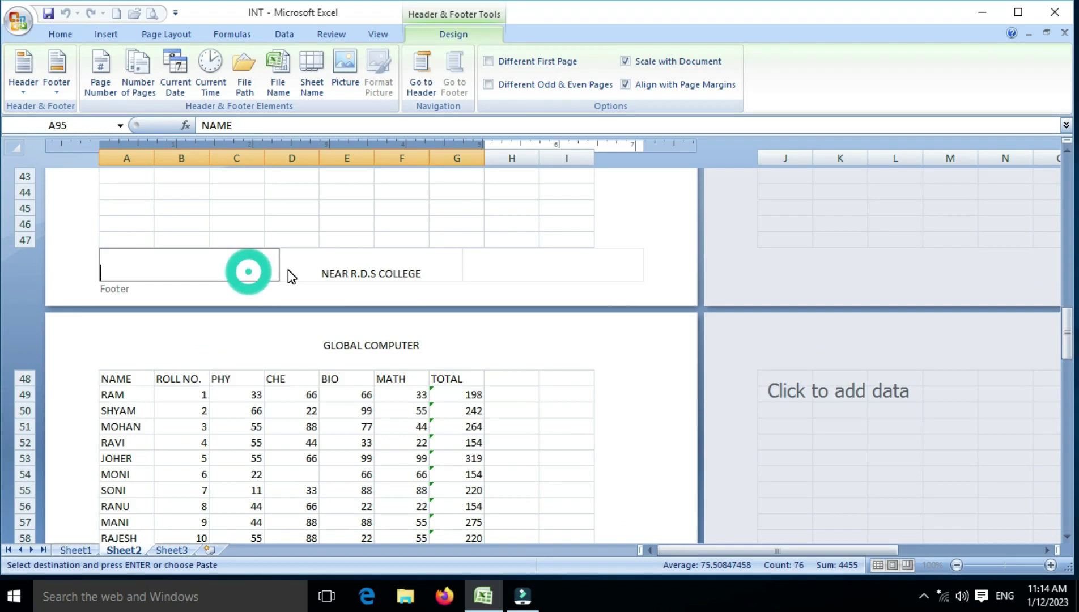
{"action": "left_click", "coordinate": [330, 272]}
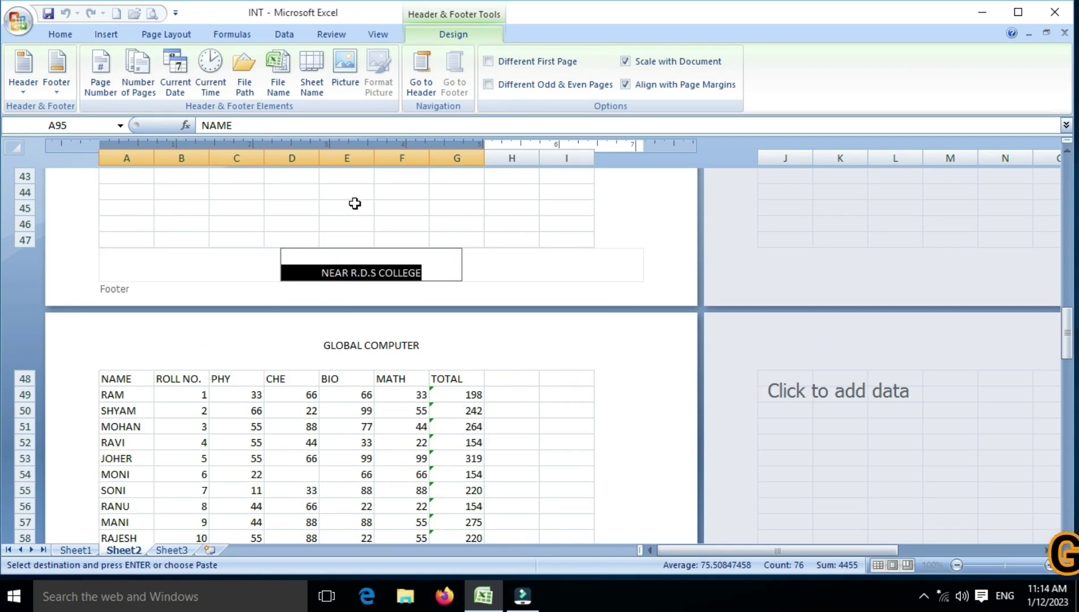
{"action": "left_click", "coordinate": [355, 204]}
Step: Insert the Page Number field into the left section of the header
{"action": "scroll", "coordinate": [354, 202], "scroll_direction": "up", "scroll_amount": 10}
{"action": "scroll", "coordinate": [355, 202], "scroll_direction": "up", "scroll_amount": 3}
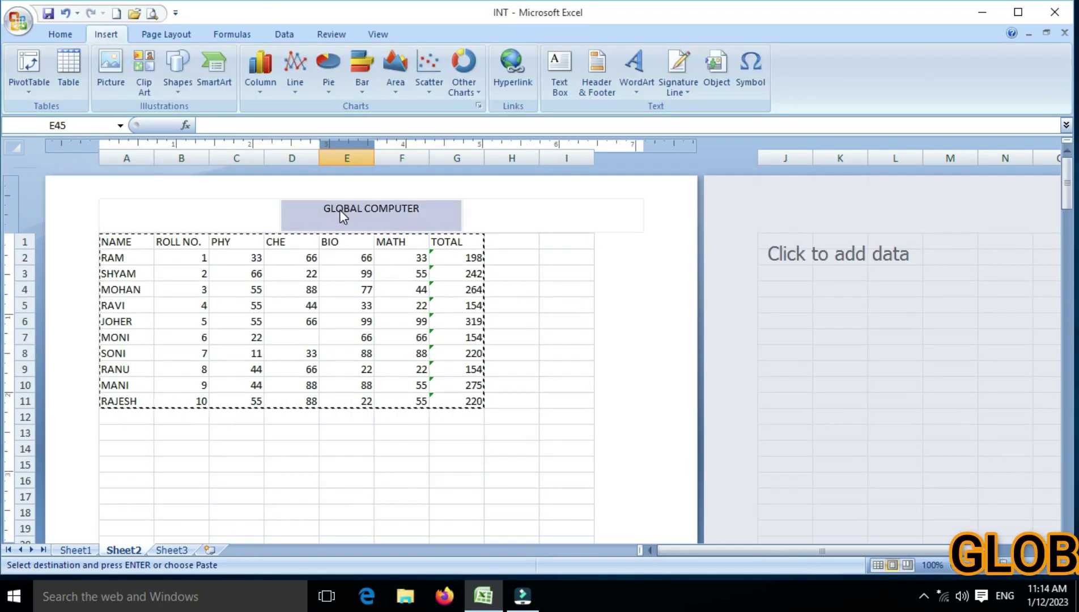
{"action": "left_click", "coordinate": [458, 224]}
{"action": "left_click", "coordinate": [133, 214]}
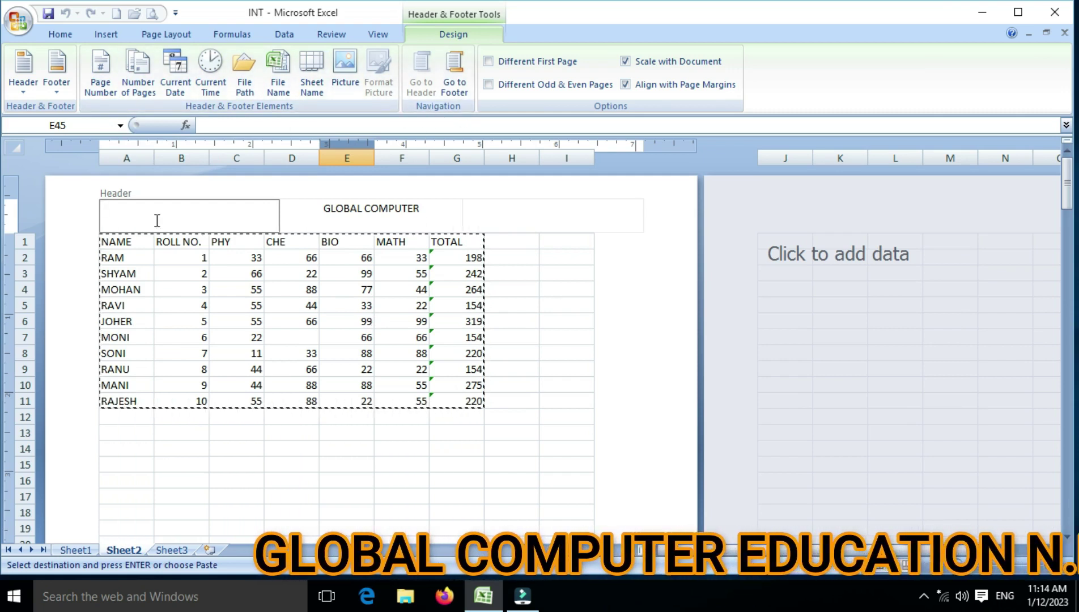
{"action": "left_click", "coordinate": [103, 79]}
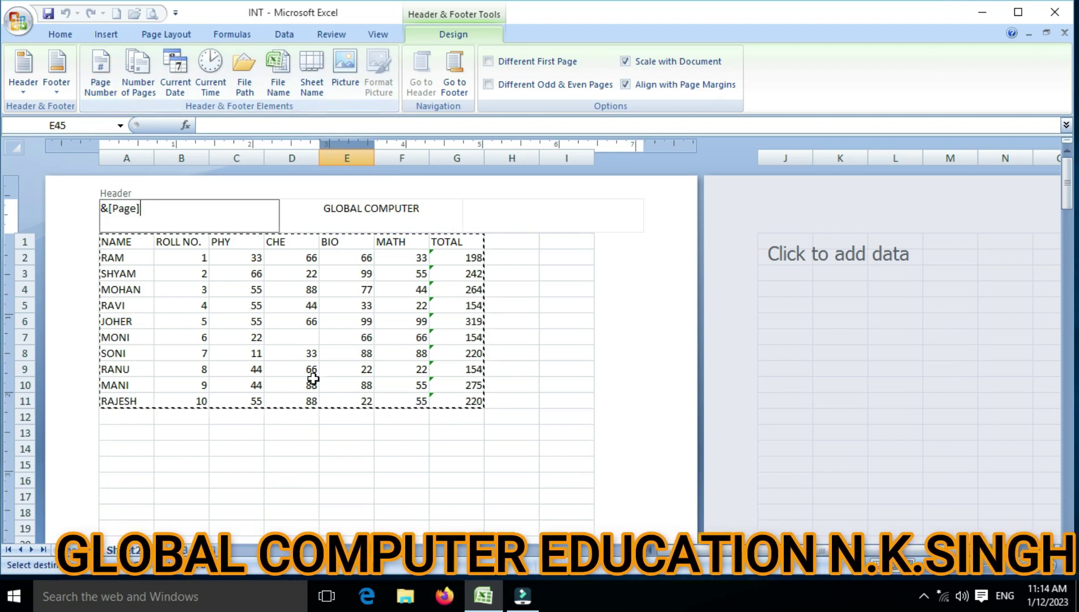
{"action": "left_click", "coordinate": [343, 435]}
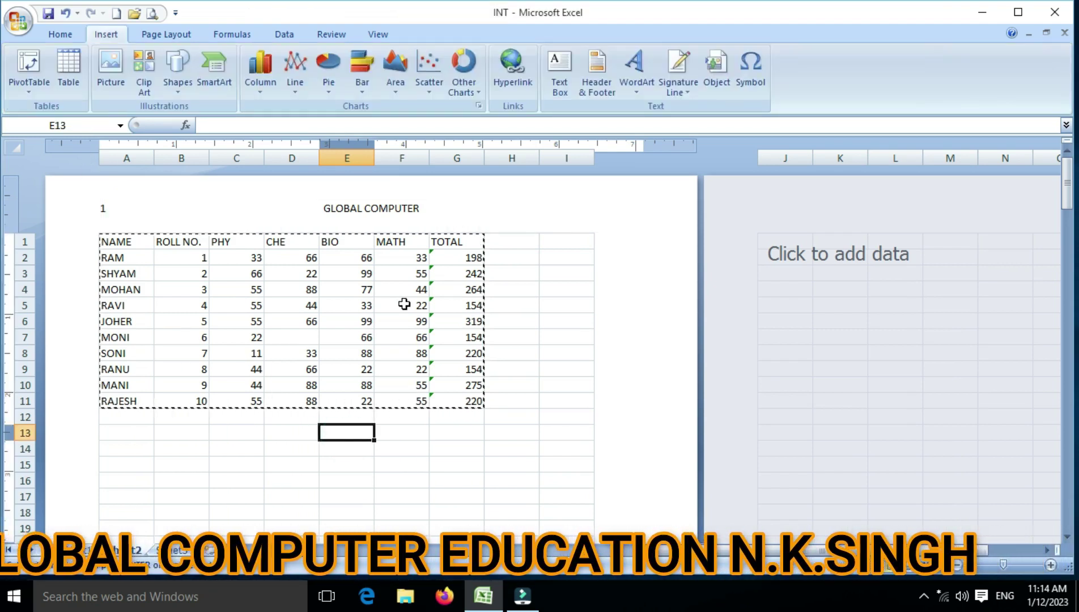
Step: Insert the Number of Pages field into the right section of the header
{"action": "scroll", "coordinate": [402, 302], "scroll_direction": "down", "scroll_amount": 5}
{"action": "scroll", "coordinate": [404, 303], "scroll_direction": "down", "scroll_amount": 8}
{"action": "scroll", "coordinate": [404, 304], "scroll_direction": "down", "scroll_amount": 3}
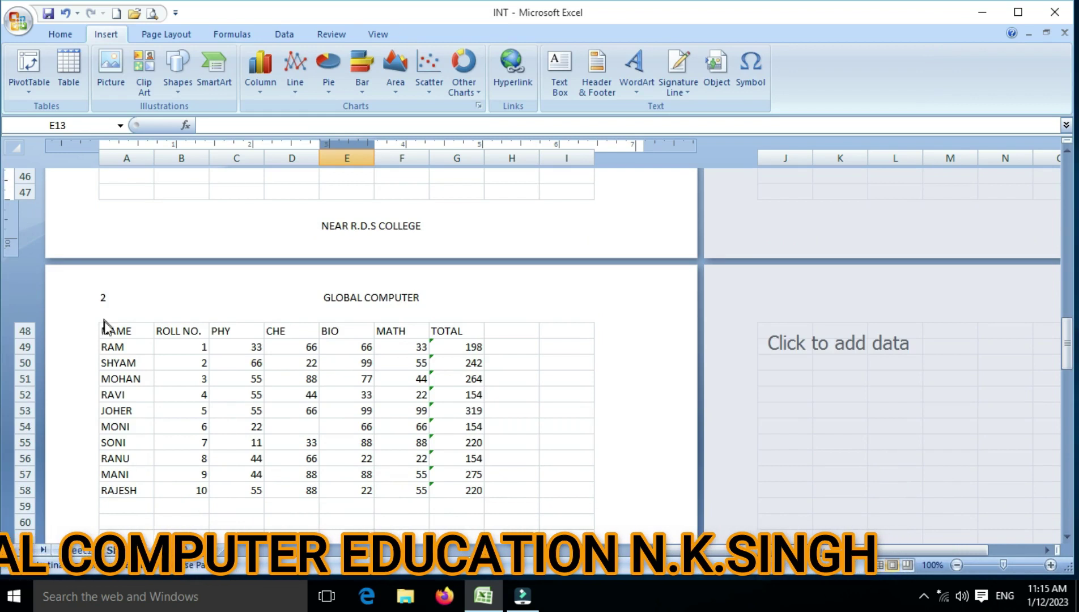
{"action": "scroll", "coordinate": [349, 390], "scroll_direction": "down", "scroll_amount": 3}
{"action": "scroll", "coordinate": [320, 395], "scroll_direction": "down", "scroll_amount": 8}
{"action": "scroll", "coordinate": [317, 394], "scroll_direction": "down", "scroll_amount": 7}
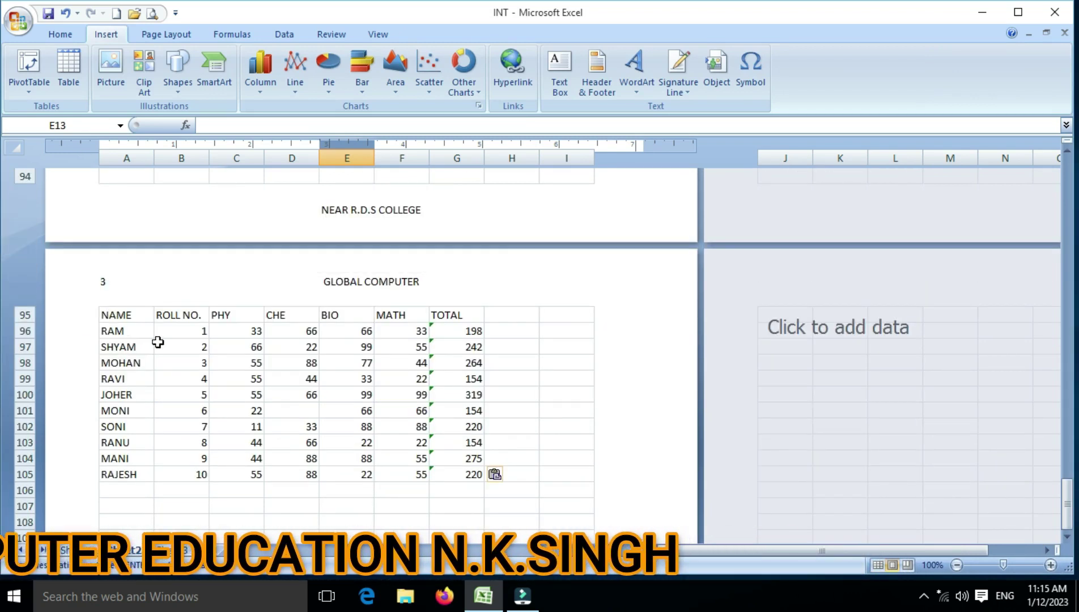
{"action": "scroll", "coordinate": [158, 342], "scroll_direction": "up", "scroll_amount": 1}
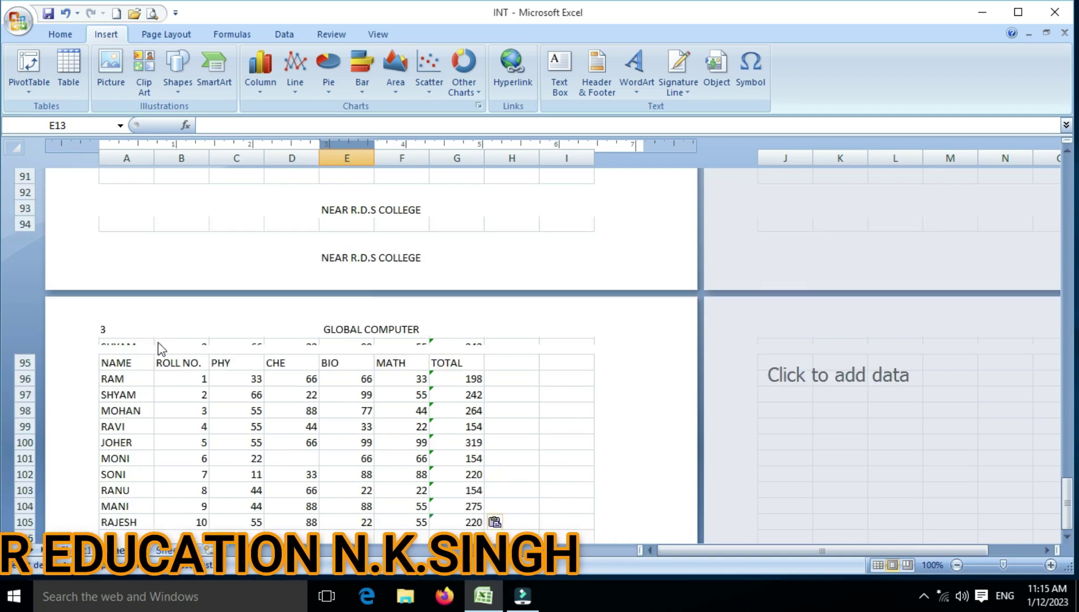
{"action": "scroll", "coordinate": [157, 340], "scroll_direction": "up", "scroll_amount": 6}
{"action": "scroll", "coordinate": [157, 340], "scroll_direction": "up", "scroll_amount": 10}
{"action": "scroll", "coordinate": [161, 350], "scroll_direction": "up", "scroll_amount": 4}
{"action": "scroll", "coordinate": [160, 350], "scroll_direction": "up", "scroll_amount": 9}
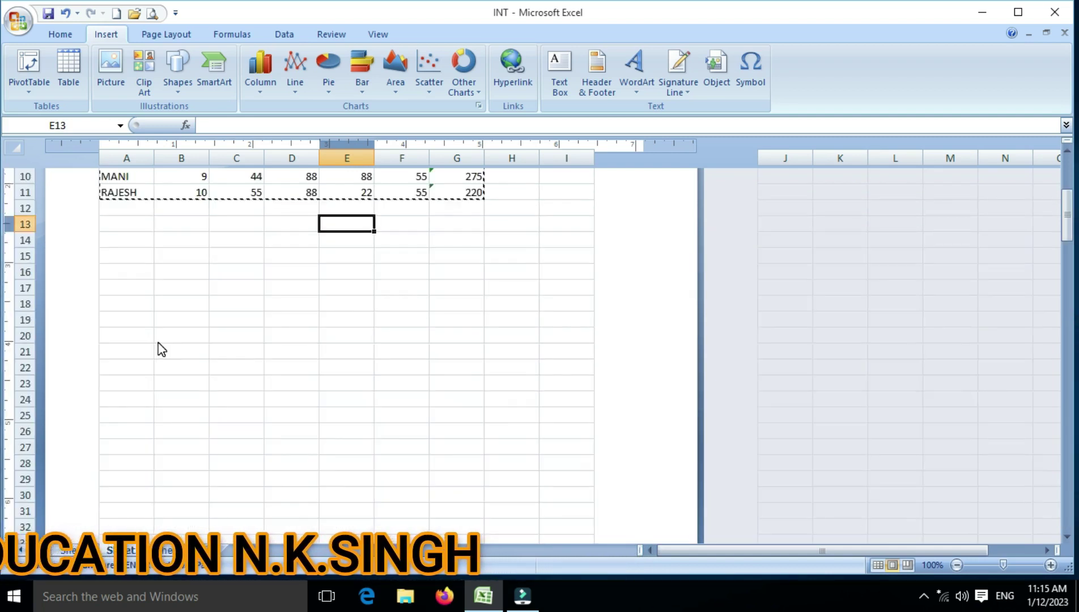
{"action": "scroll", "coordinate": [158, 349], "scroll_direction": "up", "scroll_amount": 4}
{"action": "left_click", "coordinate": [542, 202]}
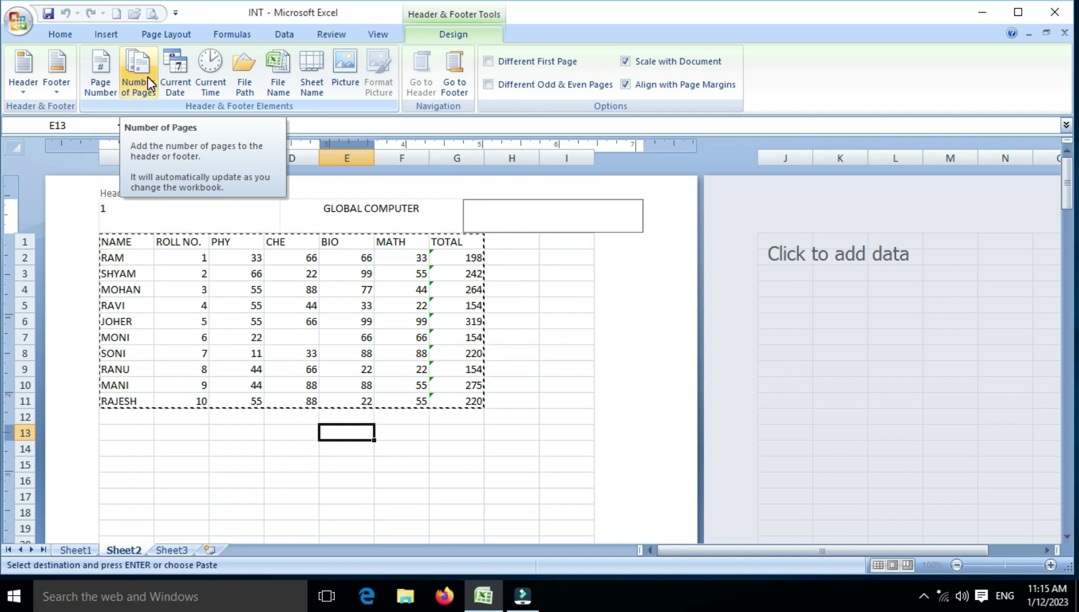
{"action": "left_click", "coordinate": [147, 76]}
{"action": "left_click", "coordinate": [517, 341]}
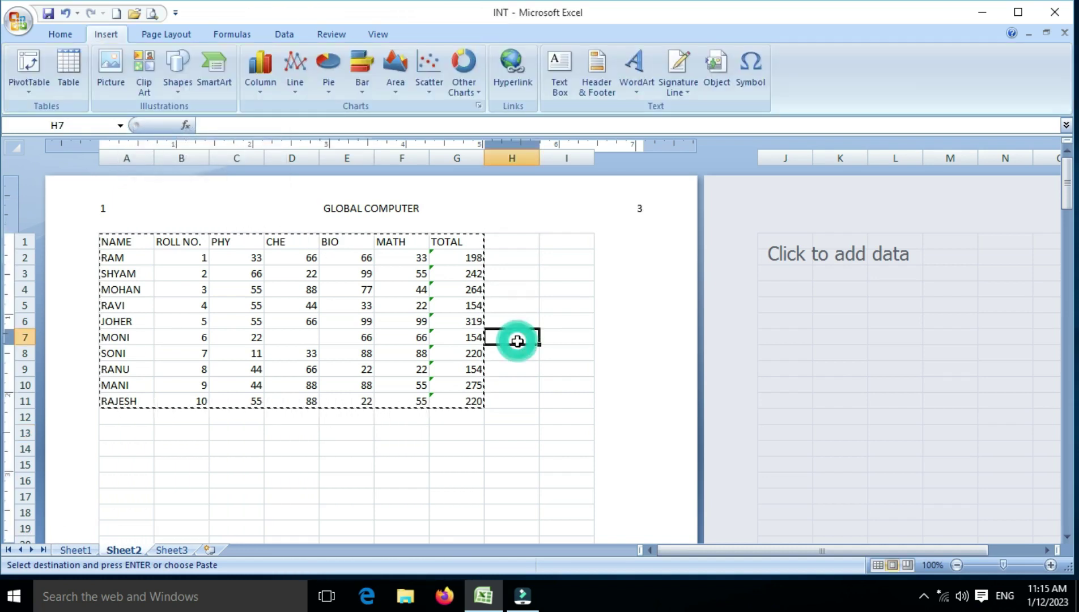
Step: Scroll through all three pages to confirm each header shows page count 3
{"action": "scroll", "coordinate": [535, 285], "scroll_direction": "down", "scroll_amount": 5}
{"action": "scroll", "coordinate": [535, 284], "scroll_direction": "down", "scroll_amount": 8}
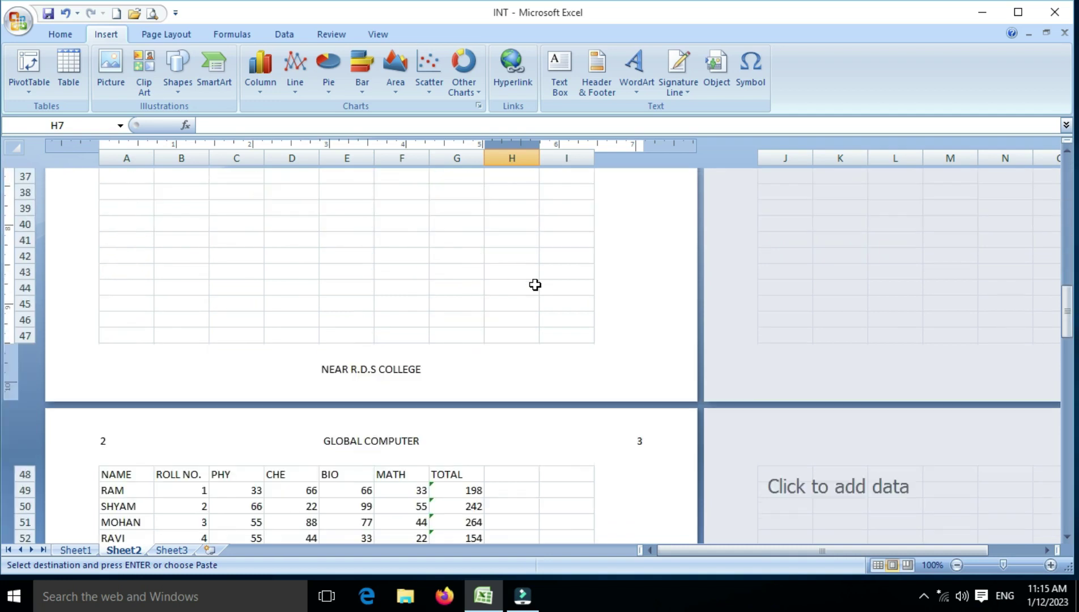
{"action": "scroll", "coordinate": [598, 433], "scroll_direction": "down", "scroll_amount": 5}
{"action": "scroll", "coordinate": [598, 433], "scroll_direction": "down", "scroll_amount": 8}
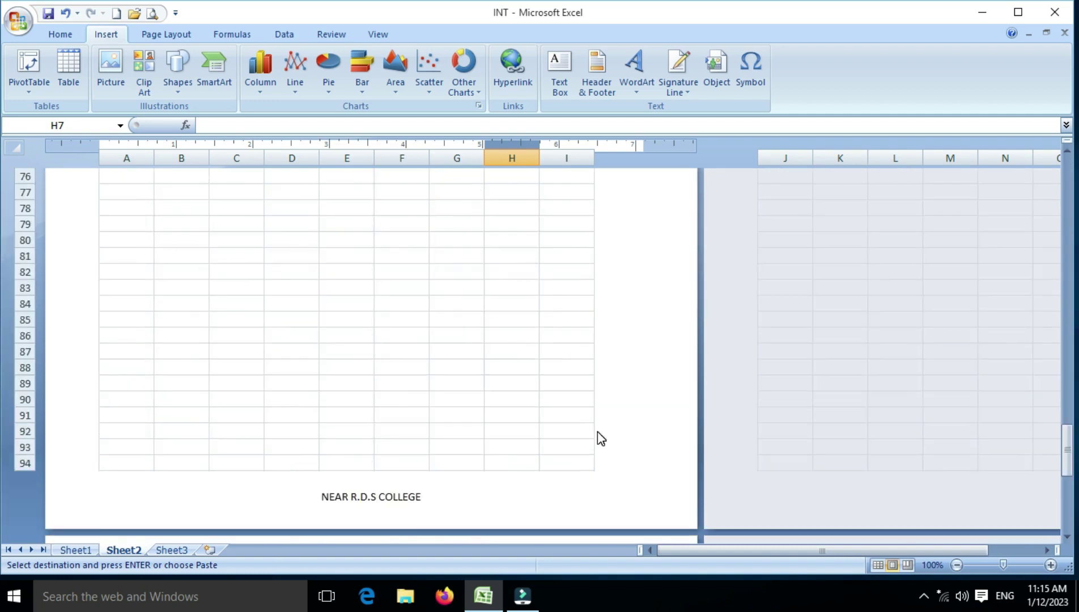
{"action": "scroll", "coordinate": [598, 432], "scroll_direction": "down", "scroll_amount": 4}
{"action": "left_click", "coordinate": [508, 417]}
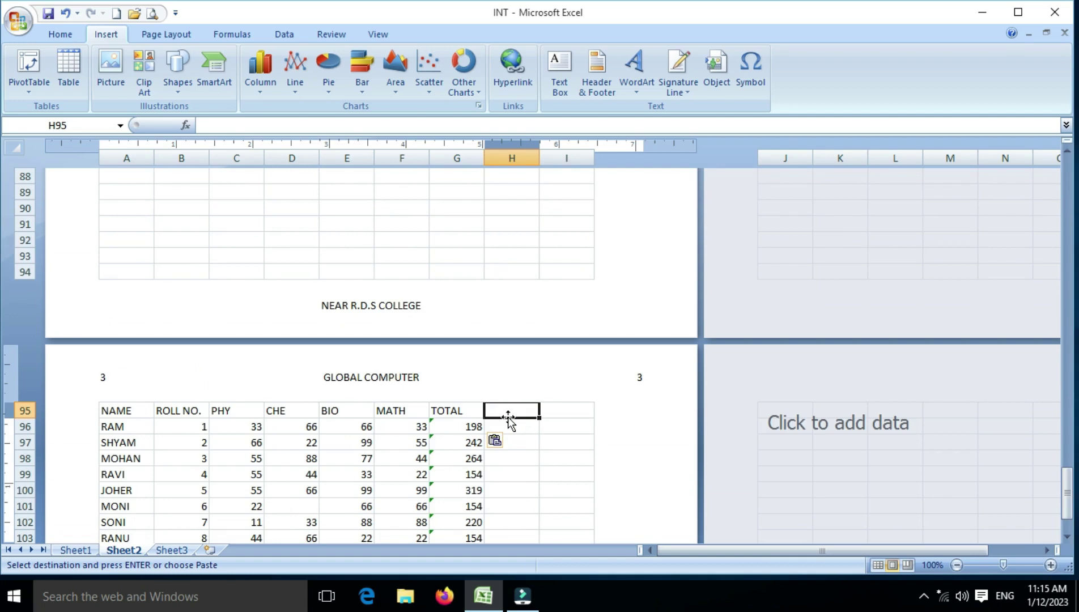
{"action": "scroll", "coordinate": [509, 419], "scroll_direction": "down", "scroll_amount": 2}
{"action": "scroll", "coordinate": [509, 419], "scroll_direction": "up", "scroll_amount": 3}
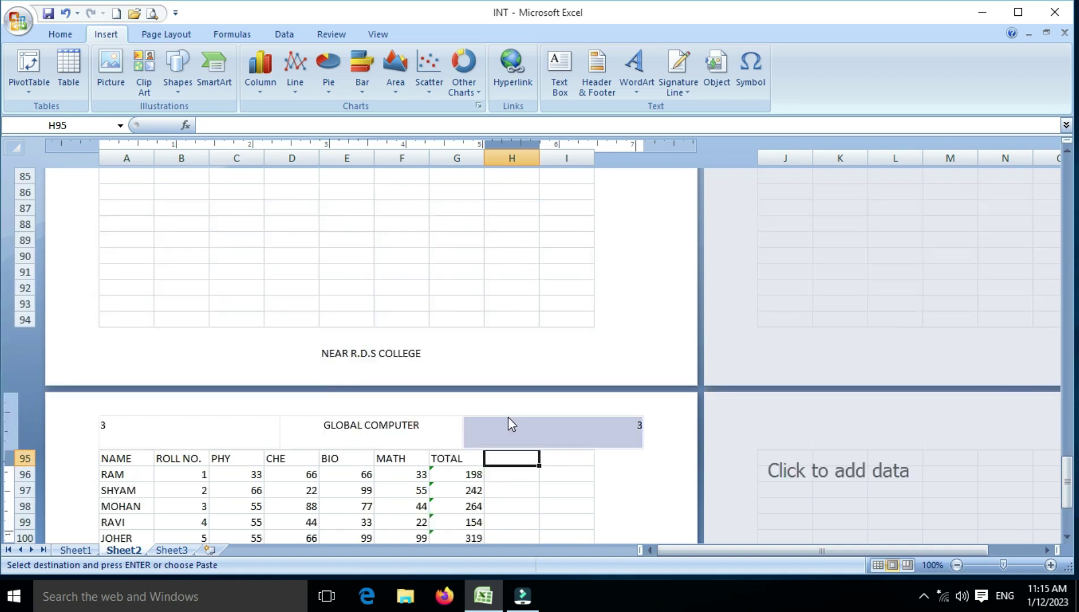
{"action": "scroll", "coordinate": [508, 417], "scroll_direction": "up", "scroll_amount": 5}
{"action": "scroll", "coordinate": [508, 417], "scroll_direction": "up", "scroll_amount": 4}
{"action": "scroll", "coordinate": [508, 416], "scroll_direction": "up", "scroll_amount": 4}
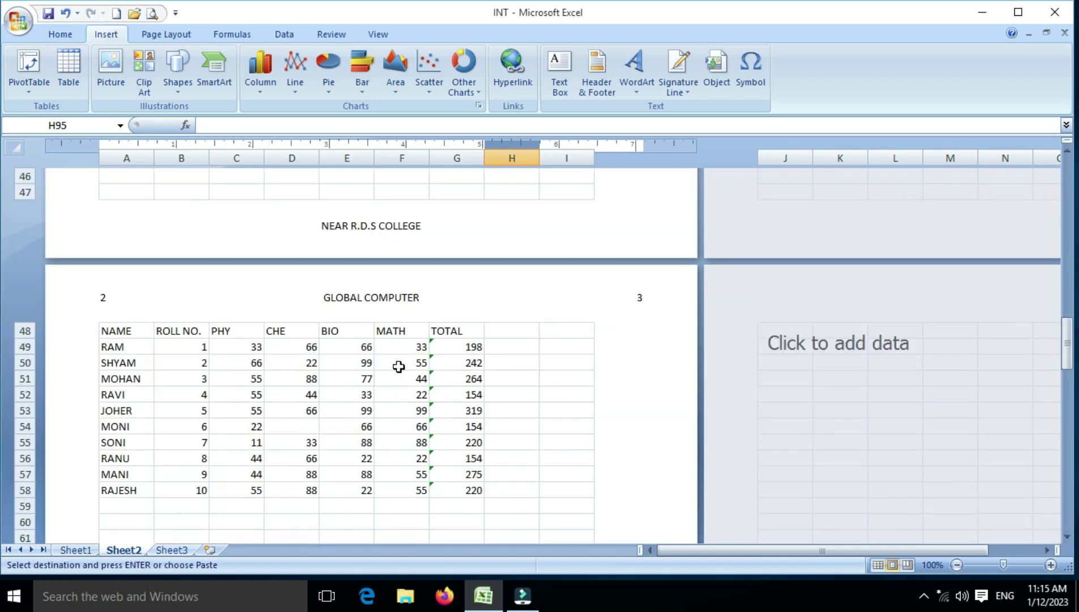
{"action": "left_click", "coordinate": [398, 367]}
{"action": "scroll", "coordinate": [398, 367], "scroll_direction": "up", "scroll_amount": 4}
{"action": "scroll", "coordinate": [399, 367], "scroll_direction": "up", "scroll_amount": 2}
{"action": "scroll", "coordinate": [399, 367], "scroll_direction": "up", "scroll_amount": 5}
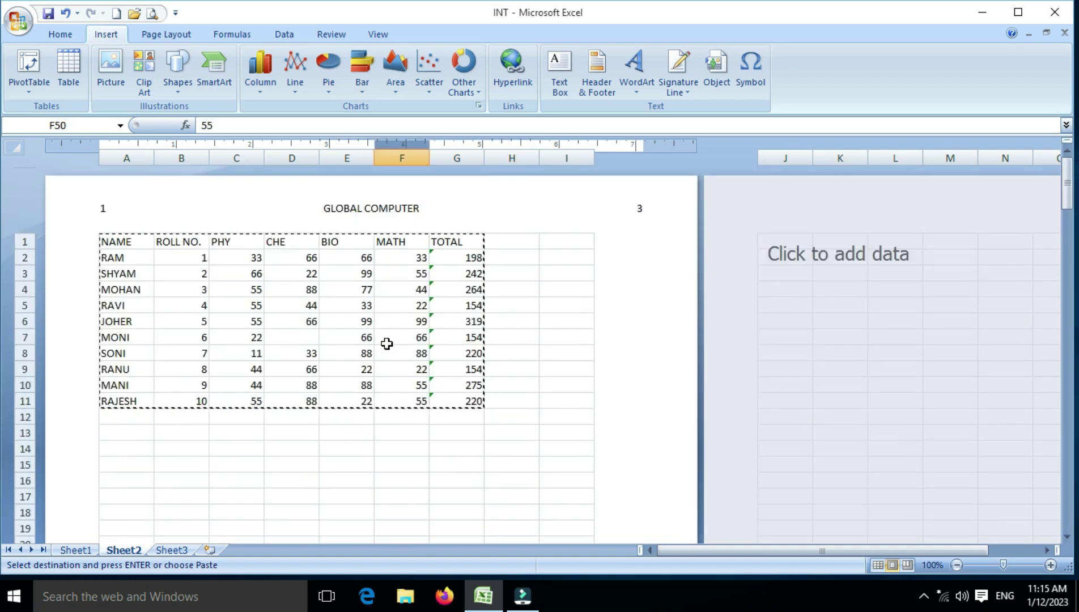
Step: Insert the Current Date field (1/12/2023) into the left footer section
{"action": "left_click", "coordinate": [402, 223]}
{"action": "left_click", "coordinate": [493, 221]}
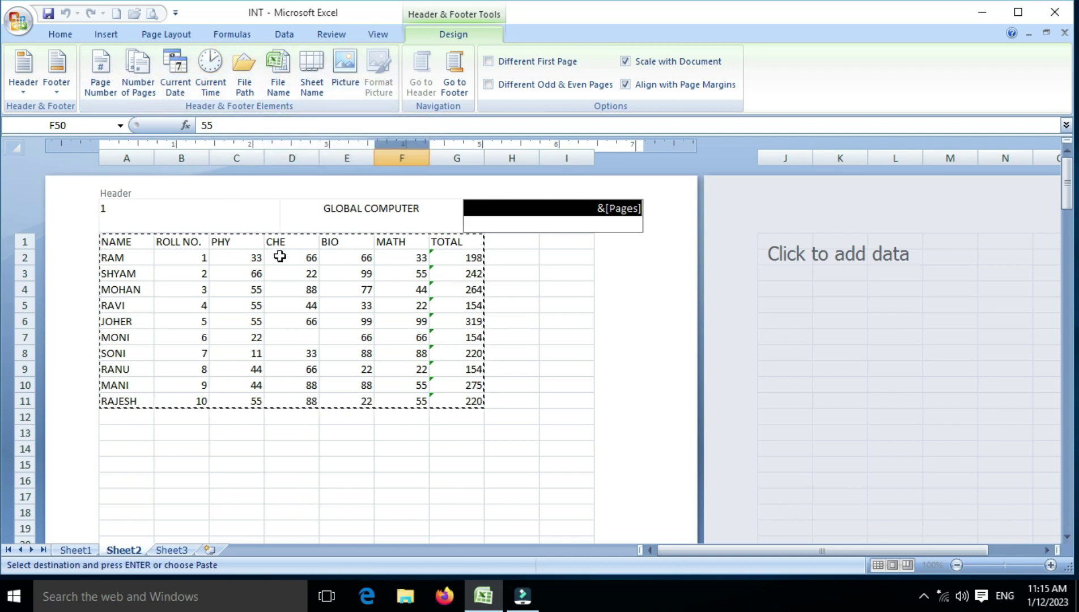
{"action": "left_click", "coordinate": [454, 79]}
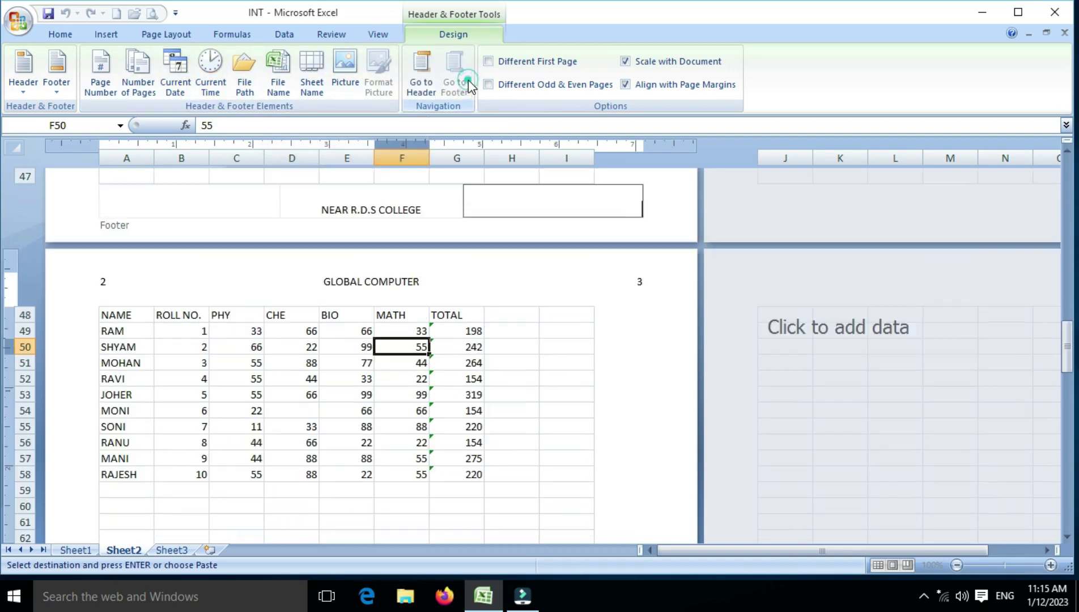
{"action": "left_click", "coordinate": [136, 209]}
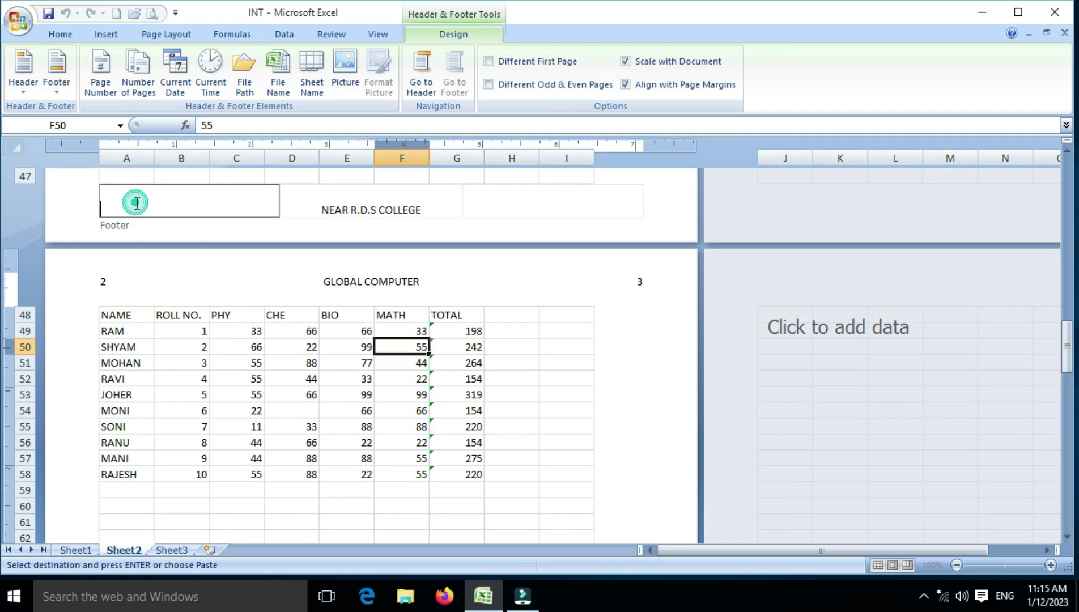
{"action": "left_click", "coordinate": [175, 74]}
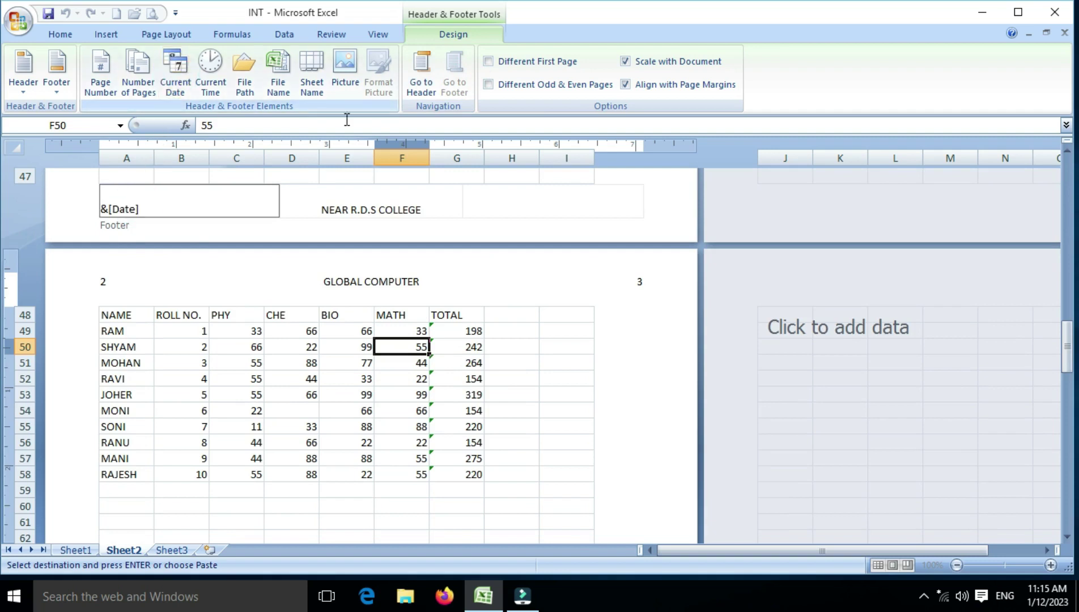
Step: Insert the Current Time field (11:15 AM) into the right footer section
{"action": "left_click", "coordinate": [625, 210]}
{"action": "left_click", "coordinate": [210, 77]}
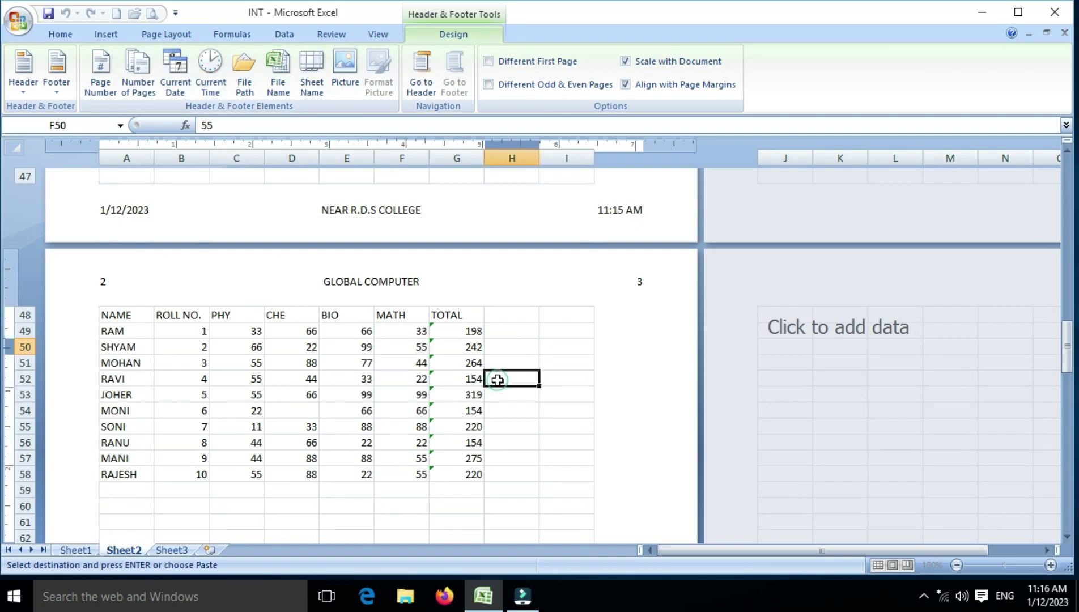
{"action": "left_click", "coordinate": [497, 379]}
{"action": "scroll", "coordinate": [498, 379], "scroll_direction": "up", "scroll_amount": 3}
{"action": "scroll", "coordinate": [498, 380], "scroll_direction": "up", "scroll_amount": 5}
{"action": "scroll", "coordinate": [498, 380], "scroll_direction": "up", "scroll_amount": 8}
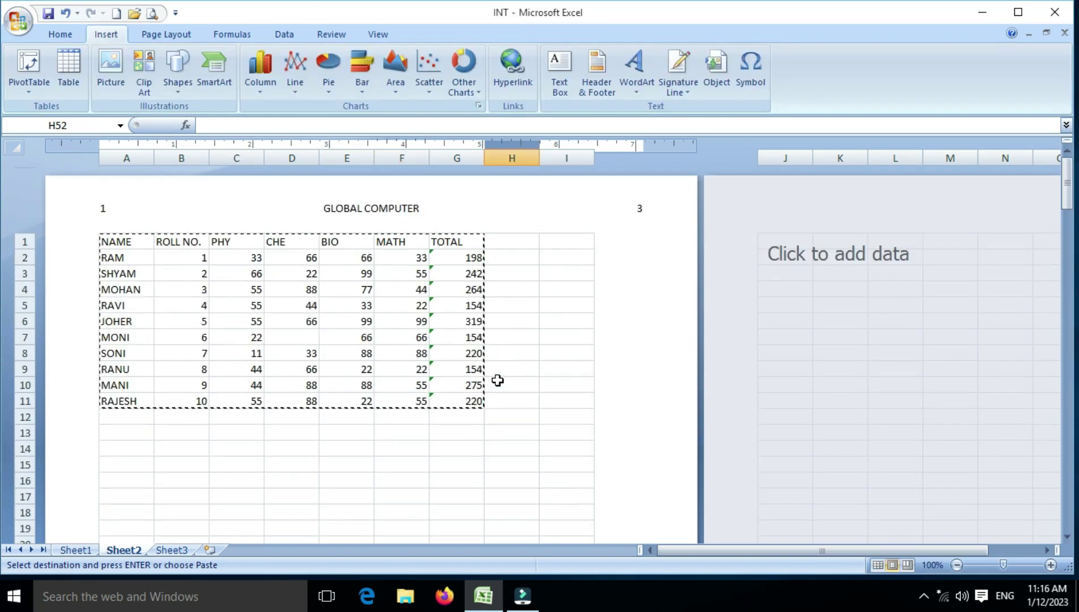
{"action": "scroll", "coordinate": [537, 265], "scroll_direction": "down", "scroll_amount": 3}
{"action": "scroll", "coordinate": [538, 265], "scroll_direction": "down", "scroll_amount": 8}
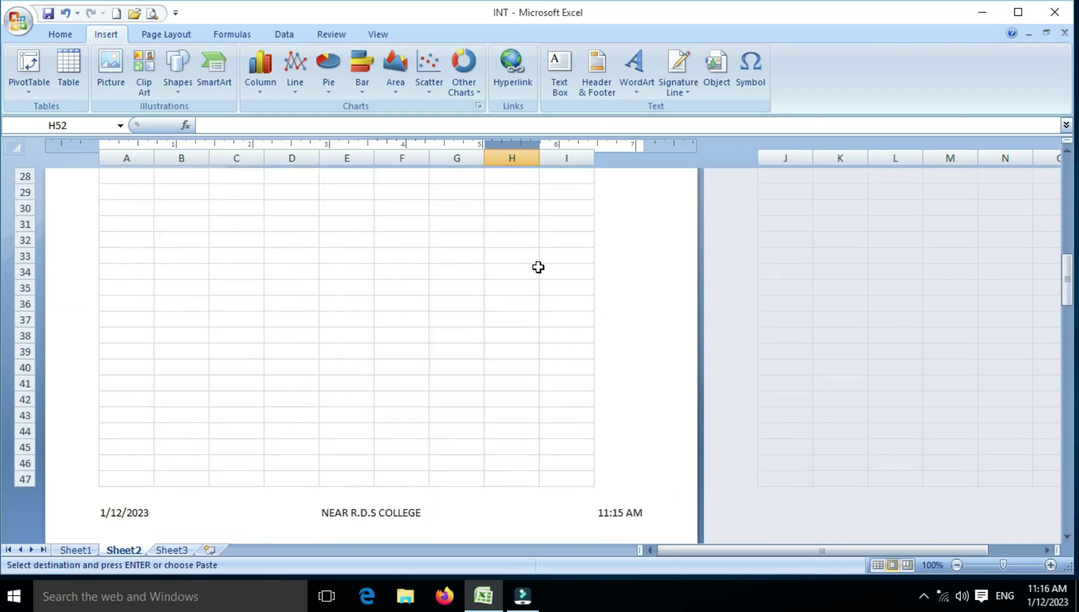
{"action": "scroll", "coordinate": [539, 267], "scroll_direction": "down", "scroll_amount": 4}
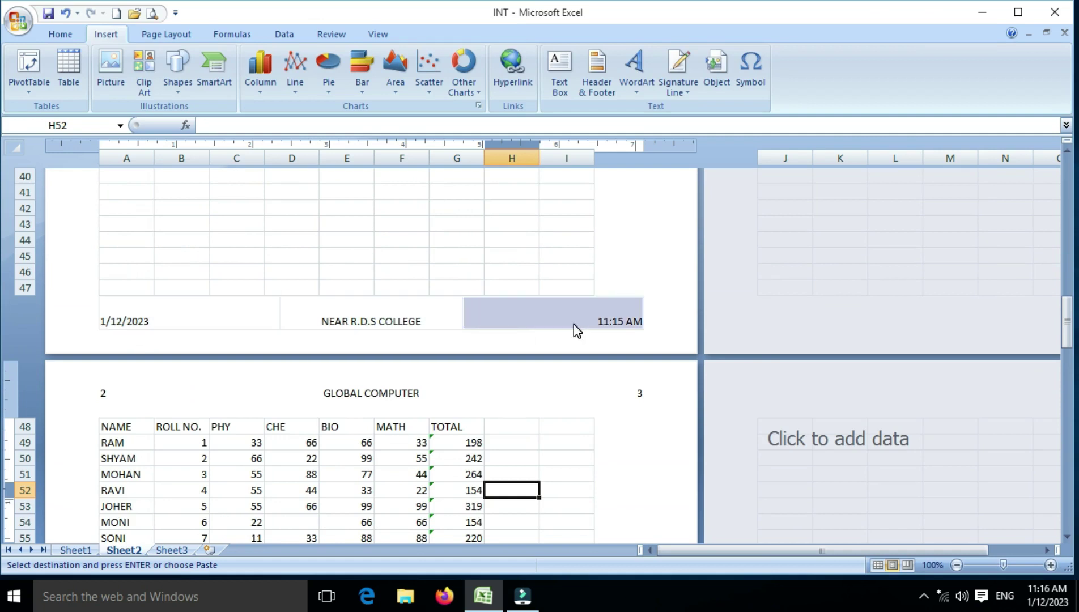
{"action": "scroll", "coordinate": [330, 446], "scroll_direction": "down", "scroll_amount": 4}
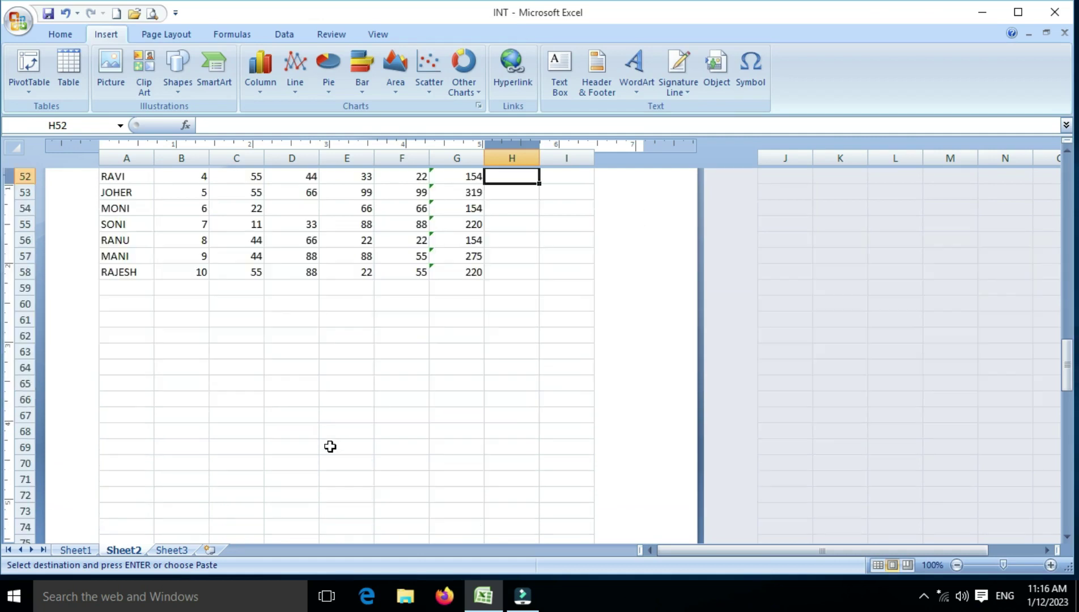
{"action": "scroll", "coordinate": [330, 446], "scroll_direction": "down", "scroll_amount": 9}
{"action": "scroll", "coordinate": [330, 446], "scroll_direction": "down", "scroll_amount": 3}
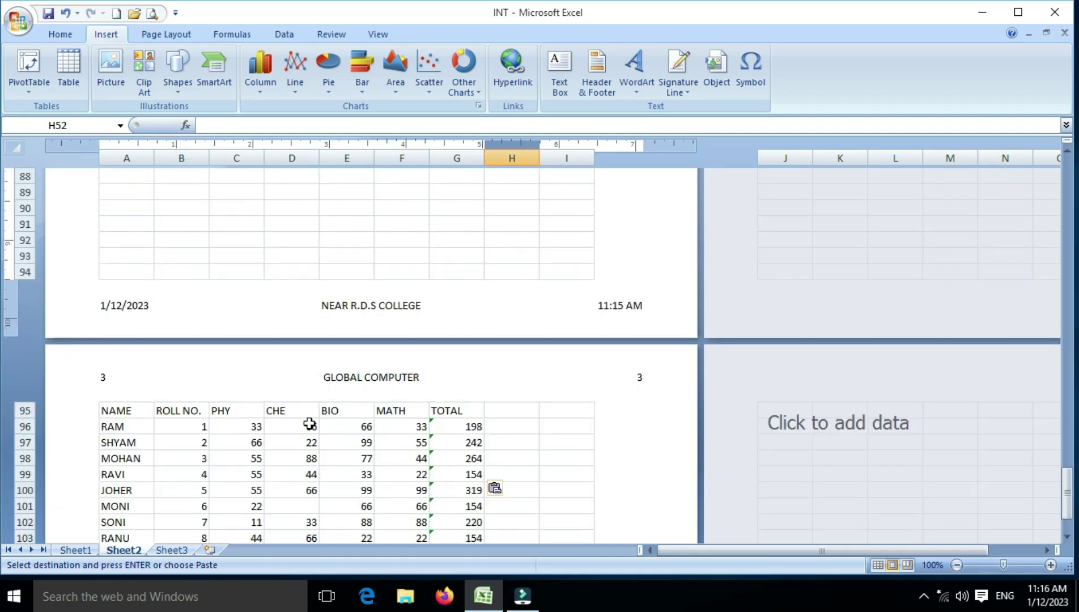
{"action": "left_click", "coordinate": [270, 228]}
{"action": "scroll", "coordinate": [270, 225], "scroll_direction": "up", "scroll_amount": 2}
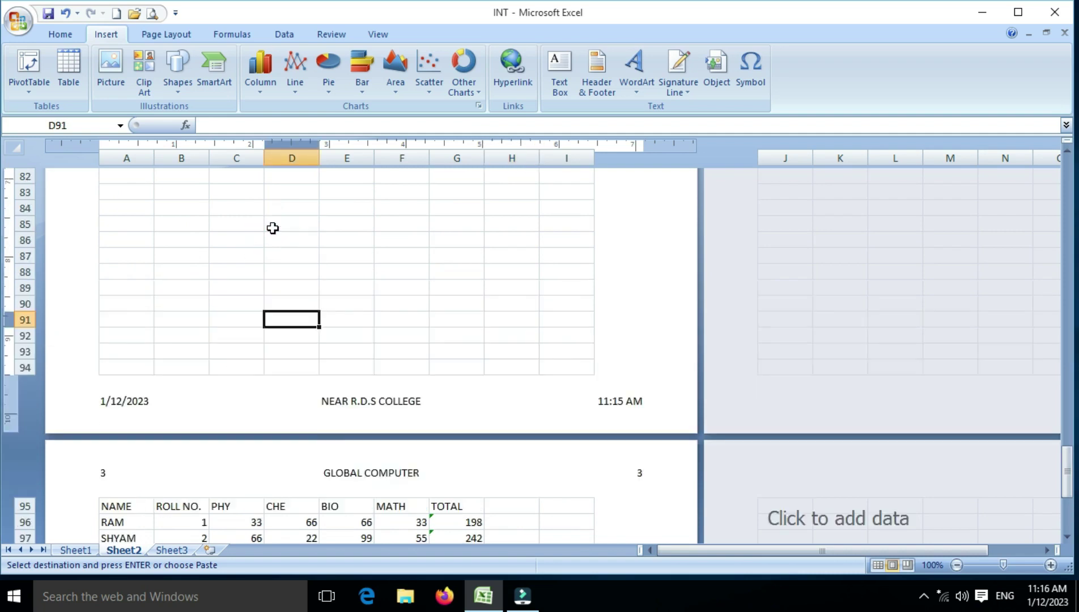
{"action": "scroll", "coordinate": [271, 226], "scroll_direction": "up", "scroll_amount": 10}
{"action": "scroll", "coordinate": [272, 227], "scroll_direction": "up", "scroll_amount": 4}
{"action": "scroll", "coordinate": [273, 228], "scroll_direction": "up", "scroll_amount": 5}
{"action": "scroll", "coordinate": [273, 228], "scroll_direction": "up", "scroll_amount": 7}
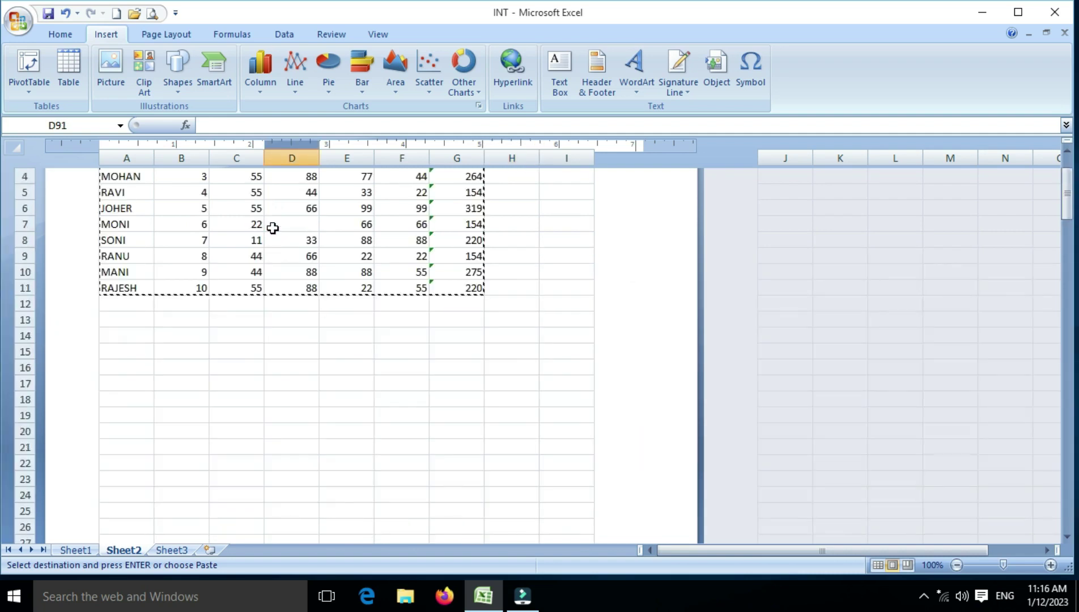
{"action": "scroll", "coordinate": [272, 228], "scroll_direction": "up", "scroll_amount": 3}
{"action": "left_click", "coordinate": [291, 278]}
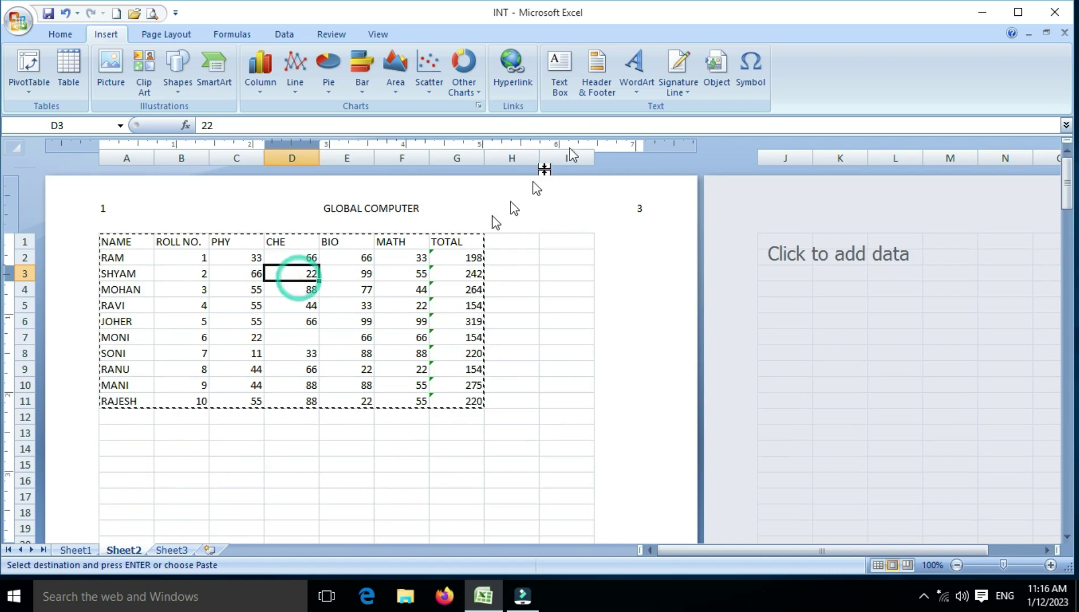
Step: Replace &[Pages] in the right header section with the &[File] file-name field
{"action": "left_click", "coordinate": [600, 88]}
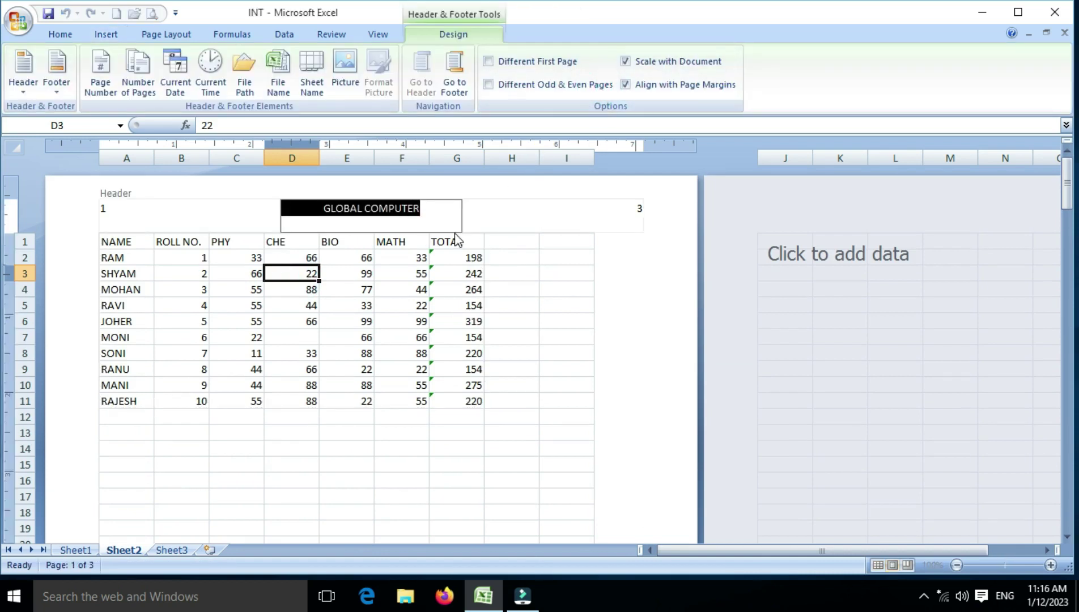
{"action": "left_click", "coordinate": [536, 211]}
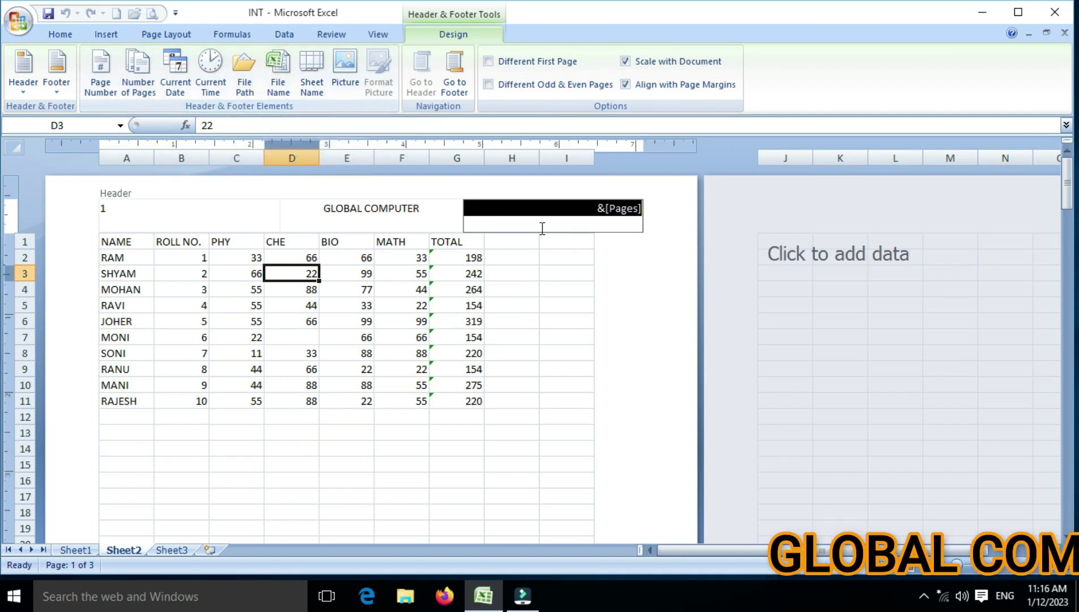
{"action": "left_click", "coordinate": [514, 221]}
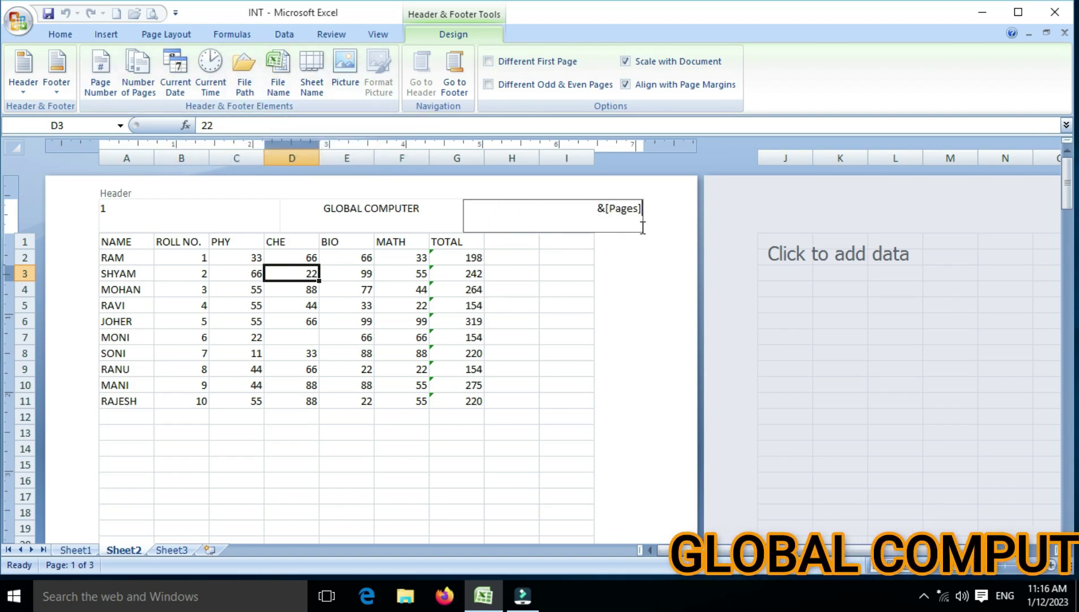
{"action": "key", "text": "BackSpace"}
{"action": "key", "text": "BackSpace"}
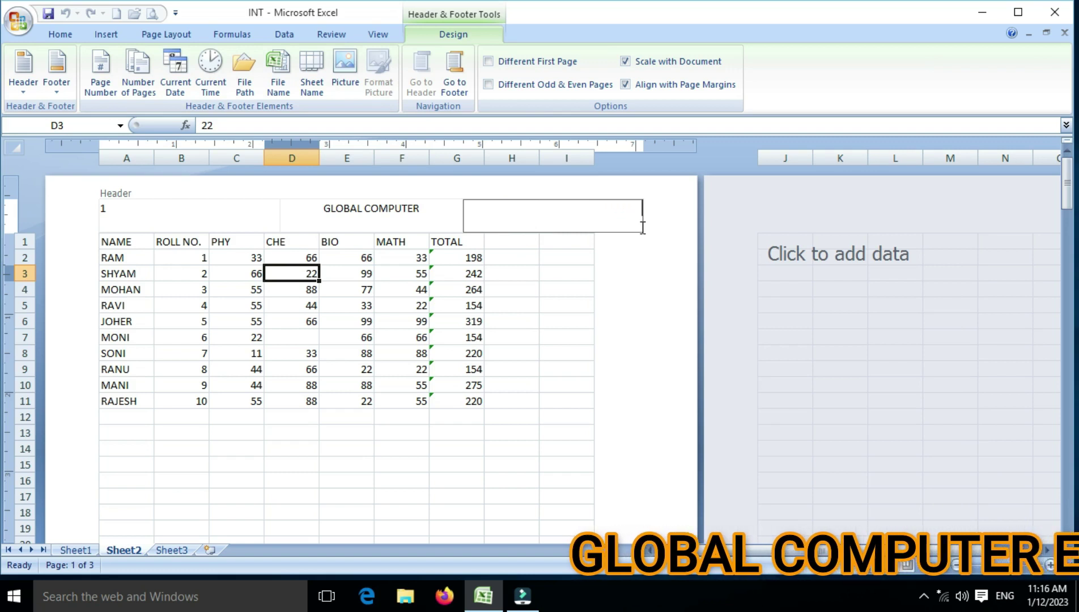
{"action": "left_click", "coordinate": [289, 88]}
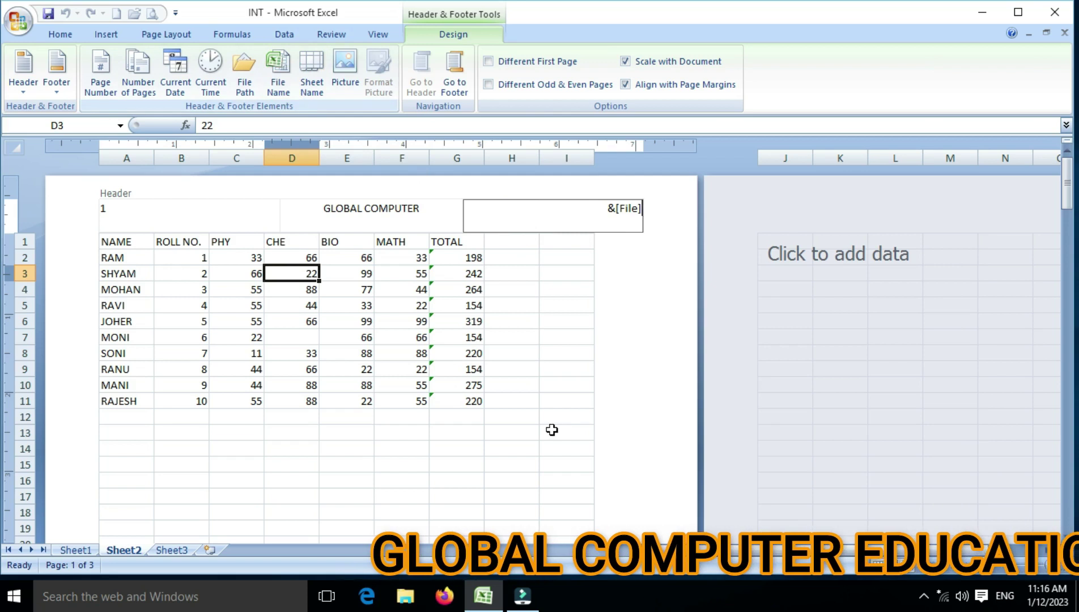
{"action": "left_click", "coordinate": [559, 401]}
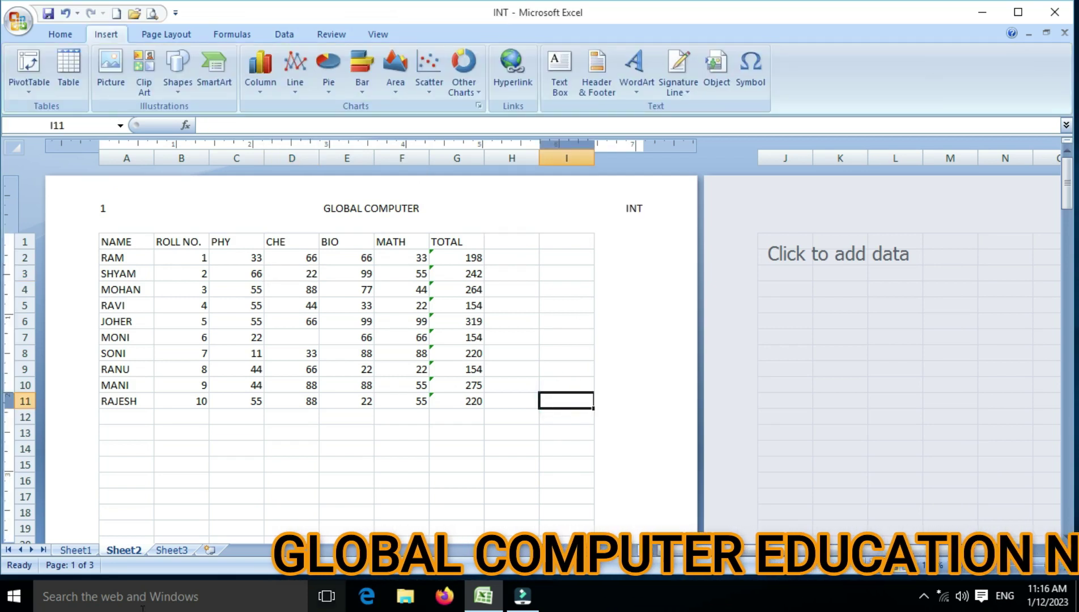
{"action": "scroll", "coordinate": [312, 378], "scroll_direction": "down", "scroll_amount": 5}
{"action": "scroll", "coordinate": [313, 378], "scroll_direction": "down", "scroll_amount": 5}
{"action": "scroll", "coordinate": [313, 378], "scroll_direction": "down", "scroll_amount": 4}
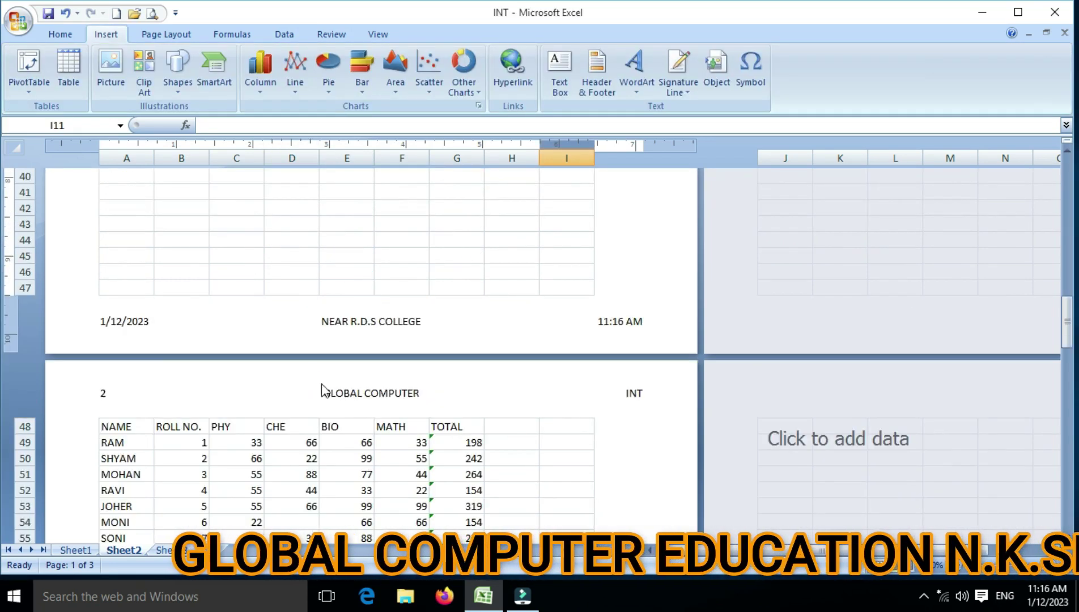
{"action": "left_click", "coordinate": [478, 443]}
{"action": "scroll", "coordinate": [478, 450], "scroll_direction": "up", "scroll_amount": 2}
{"action": "scroll", "coordinate": [478, 449], "scroll_direction": "up", "scroll_amount": 10}
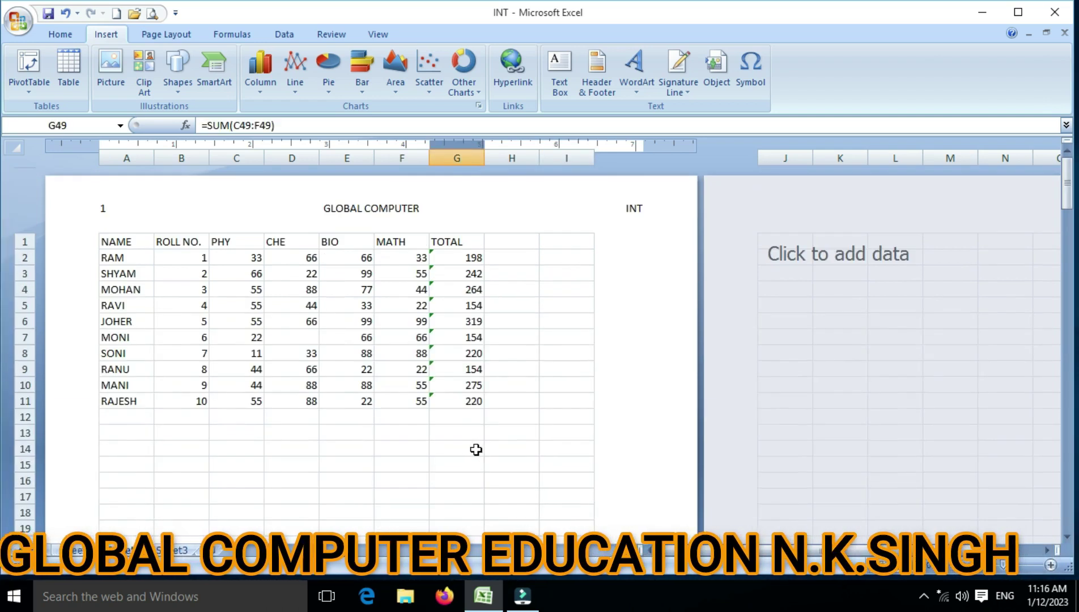
{"action": "left_click", "coordinate": [332, 274]}
{"action": "left_click", "coordinate": [597, 71]}
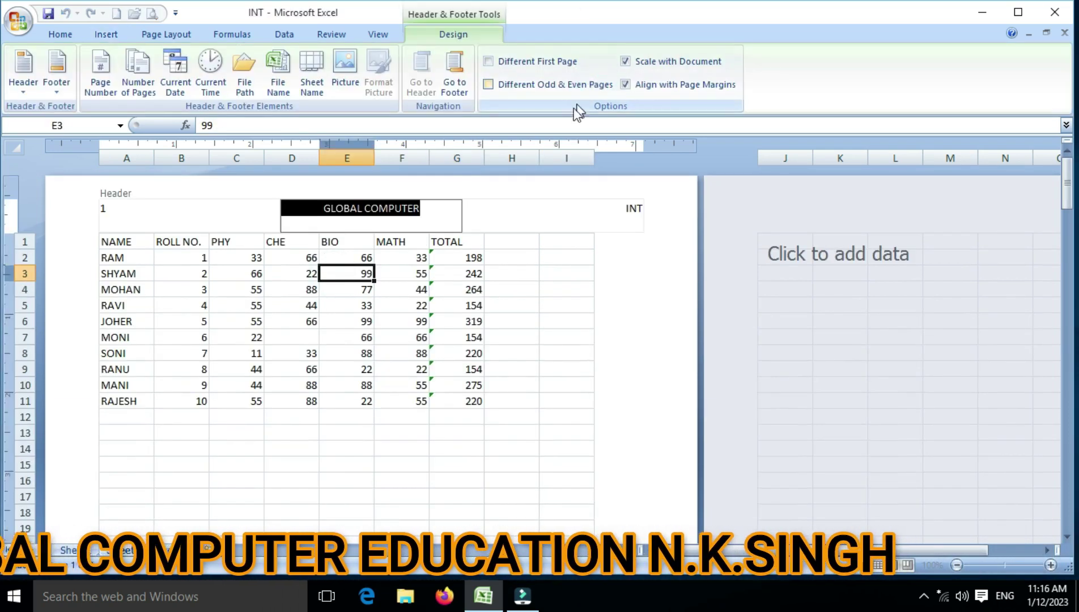
{"action": "left_click", "coordinate": [491, 218]}
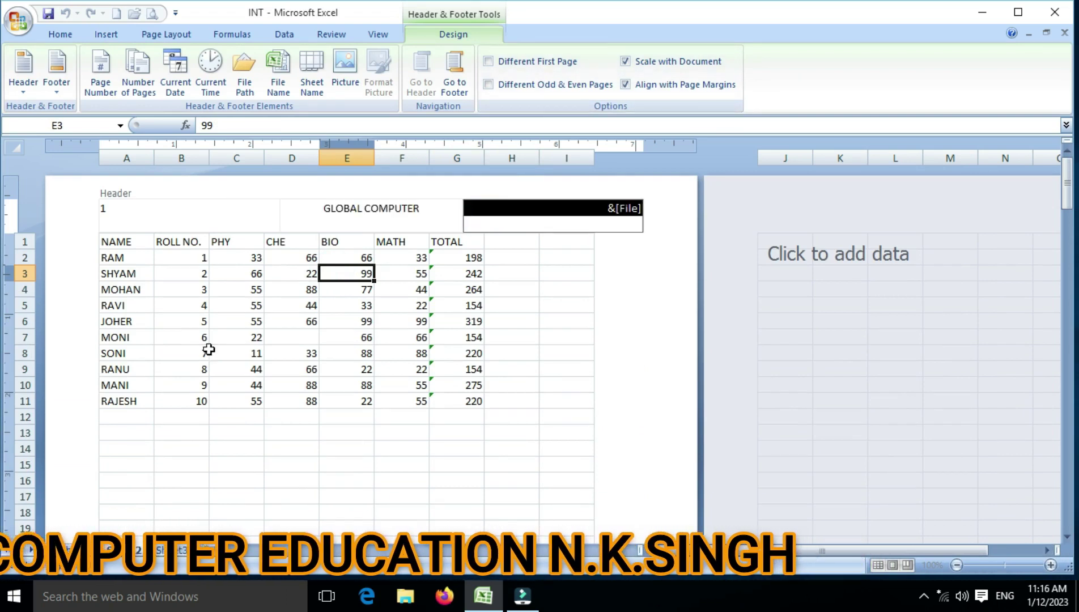
{"action": "left_click", "coordinate": [460, 95]}
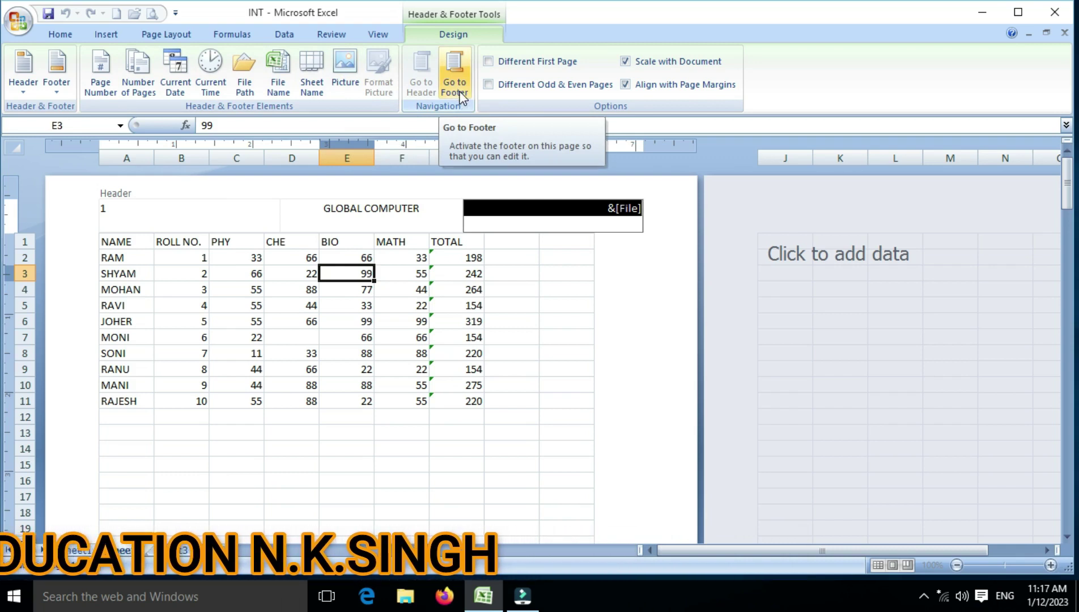
{"action": "left_click", "coordinate": [428, 86]}
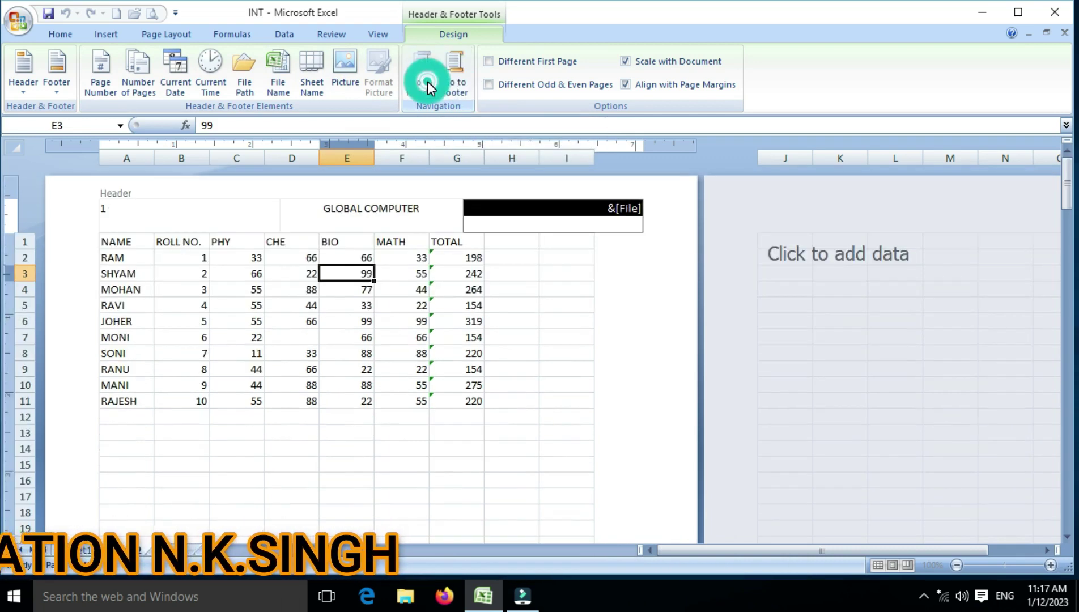
{"action": "left_click", "coordinate": [480, 319]}
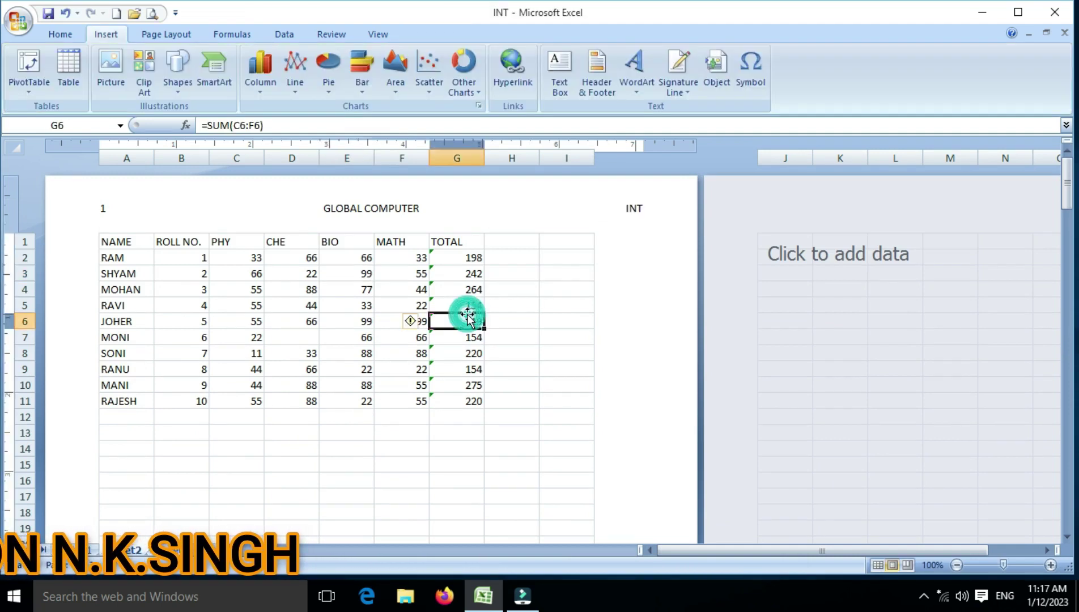
Step: Toggle Different First Page and Different Odd & Even Pages on, then back off
{"action": "left_click", "coordinate": [600, 69]}
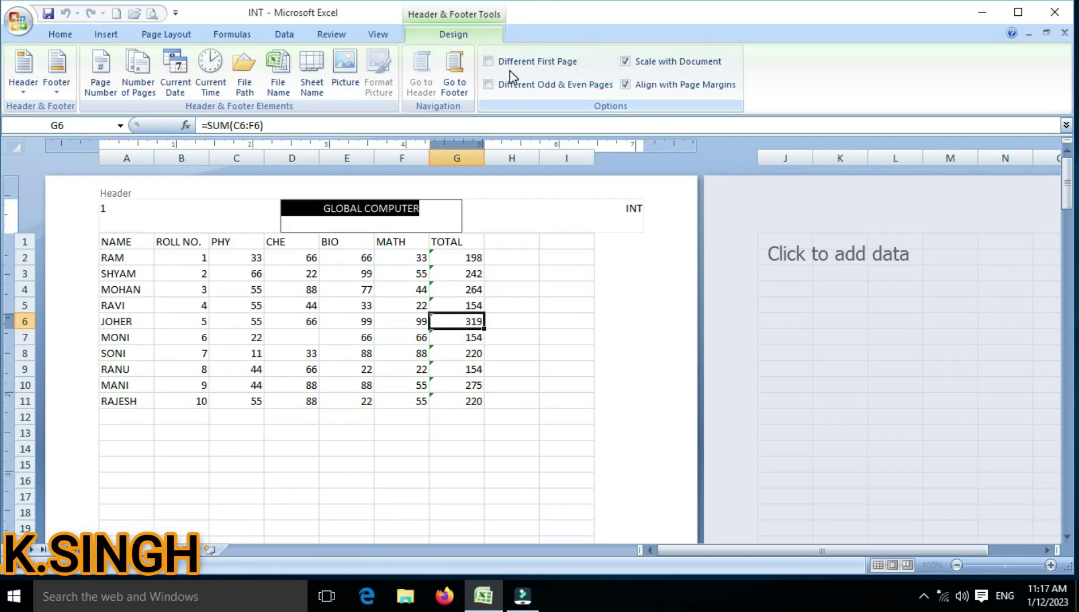
{"action": "left_click", "coordinate": [502, 58]}
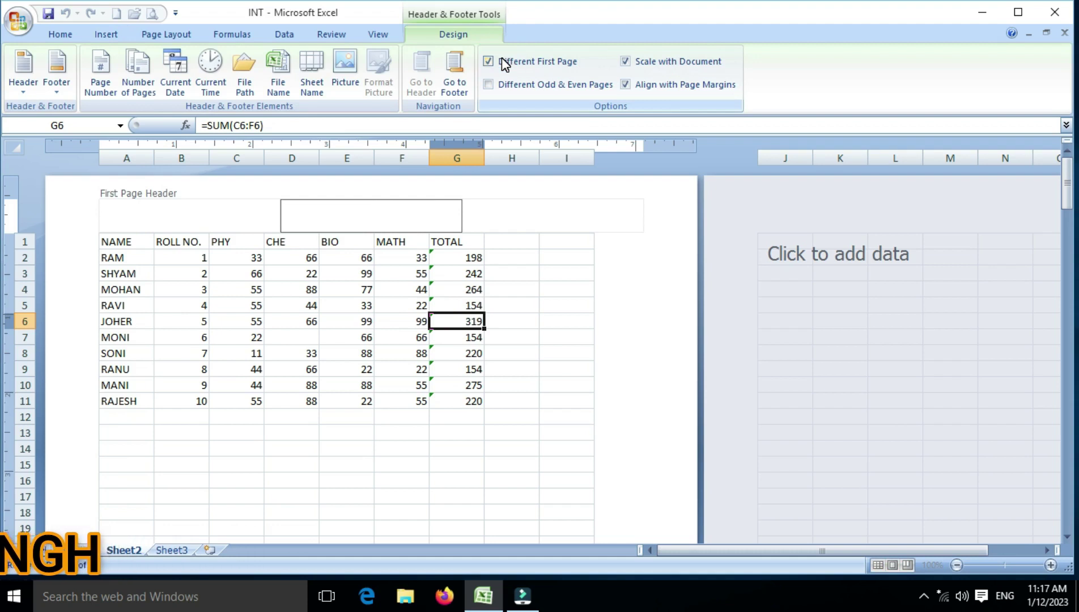
{"action": "left_click", "coordinate": [502, 60]}
{"action": "left_click", "coordinate": [502, 86]}
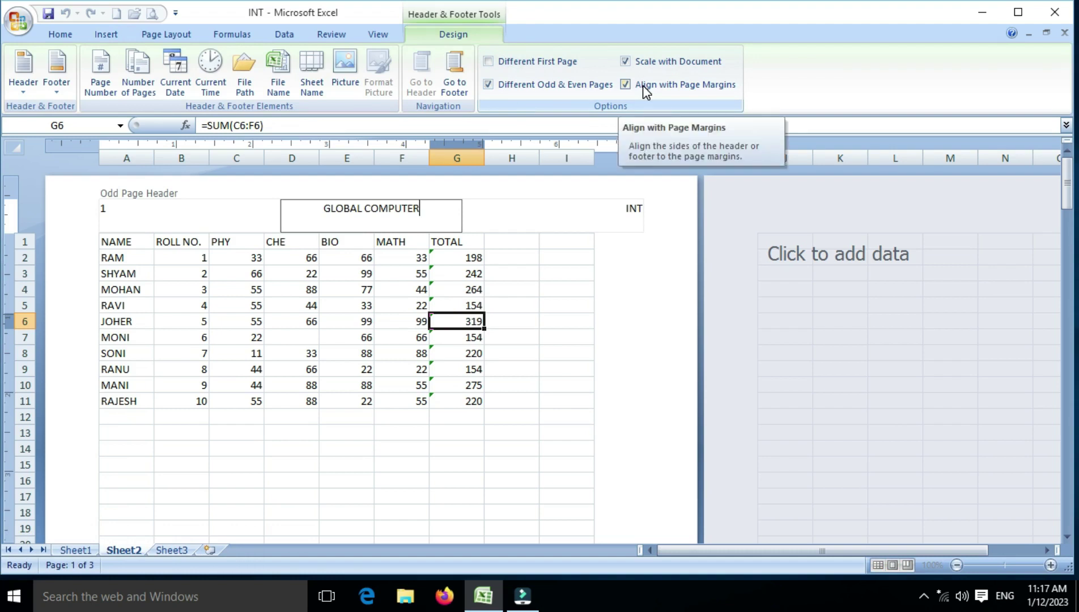
{"action": "left_click", "coordinate": [503, 88]}
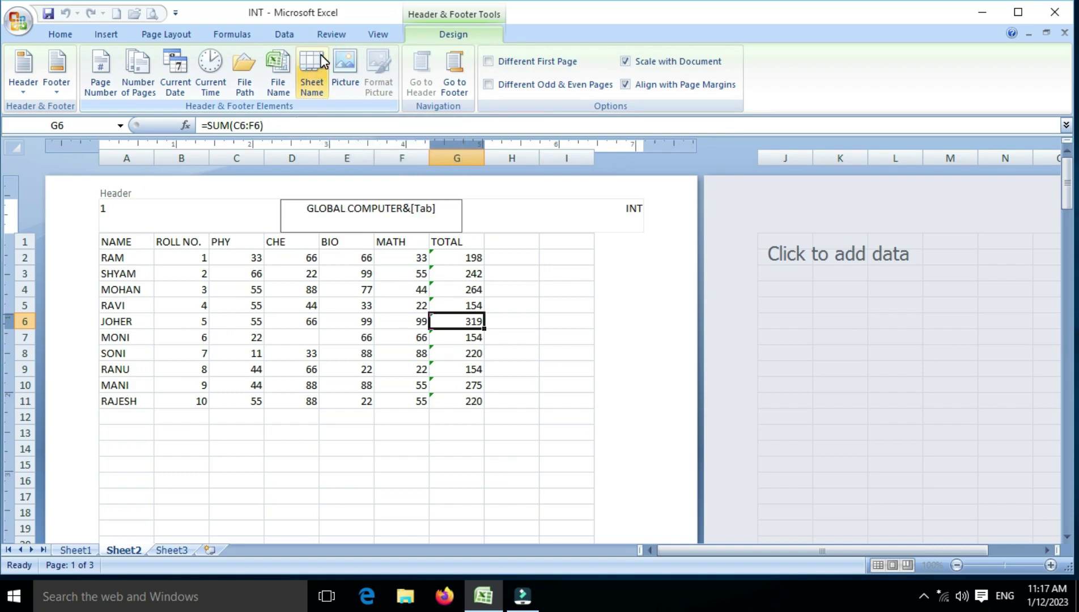
Step: Delete &[Tab] from the centre header and add the sheet name after NEAR R.D.S COLLEGE
{"action": "key", "text": "BackSpace"}
{"action": "key", "text": "BackSpace"}
{"action": "key", "text": "BackSpace"}
{"action": "key", "text": "BackSpace"}
{"action": "key", "text": "BackSpace"}
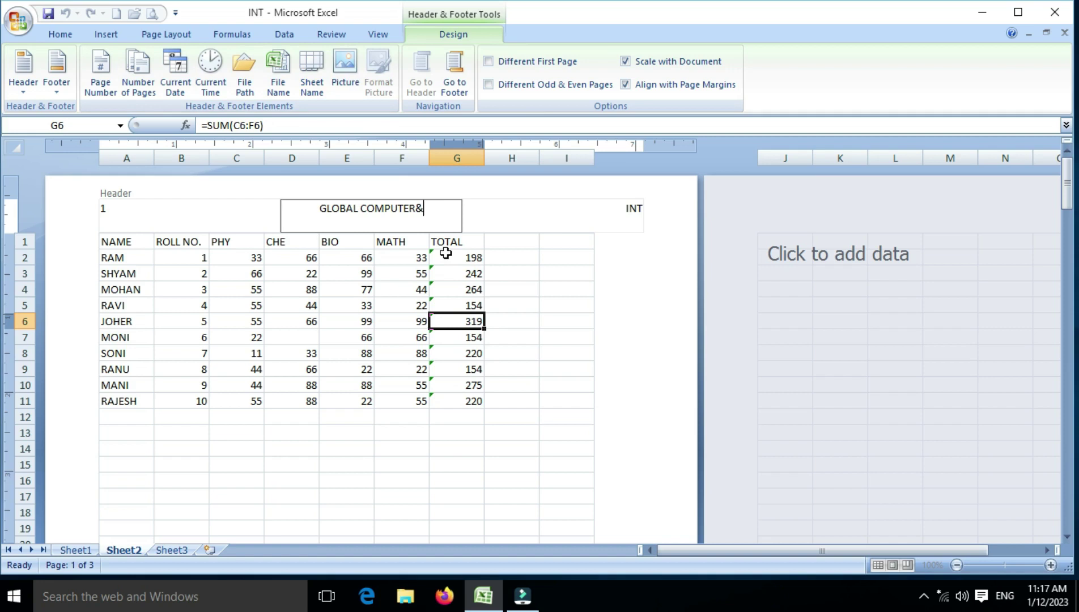
{"action": "left_click", "coordinate": [455, 72]}
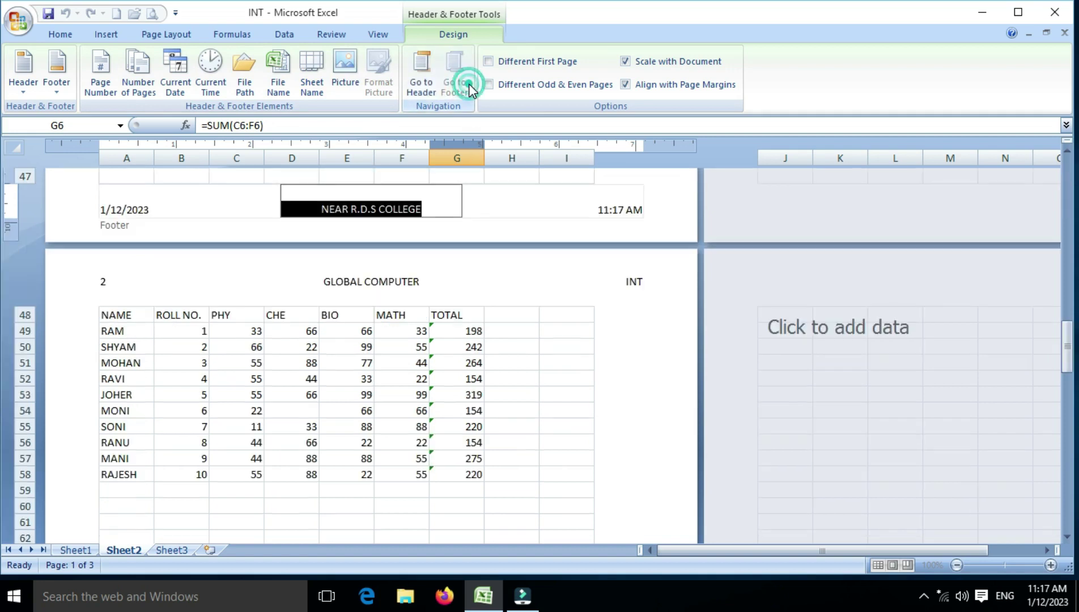
{"action": "left_click", "coordinate": [430, 208]}
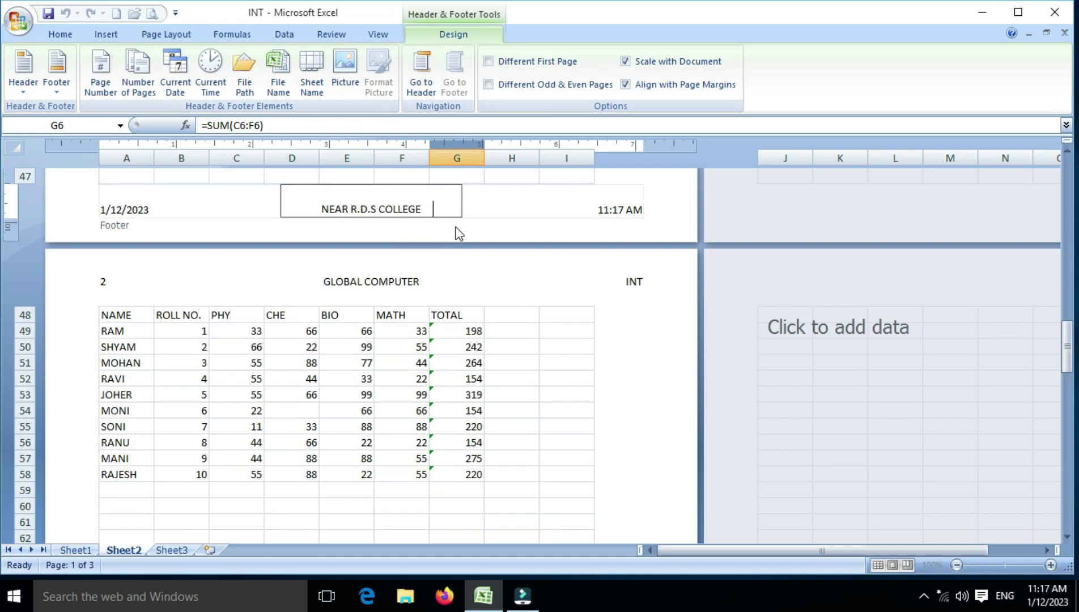
{"action": "left_click", "coordinate": [308, 86]}
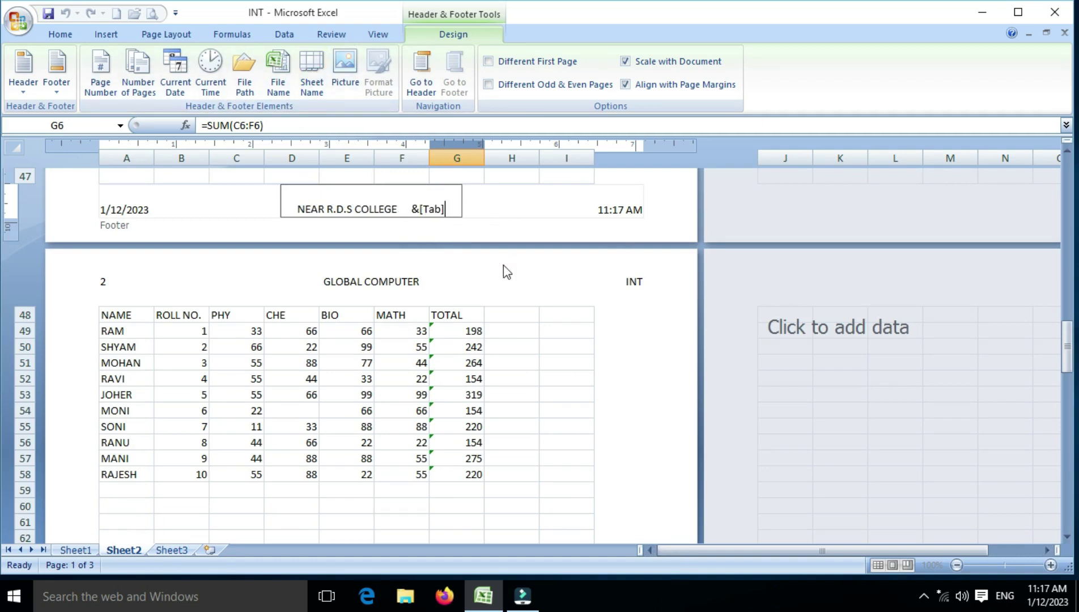
{"action": "left_click", "coordinate": [440, 346]}
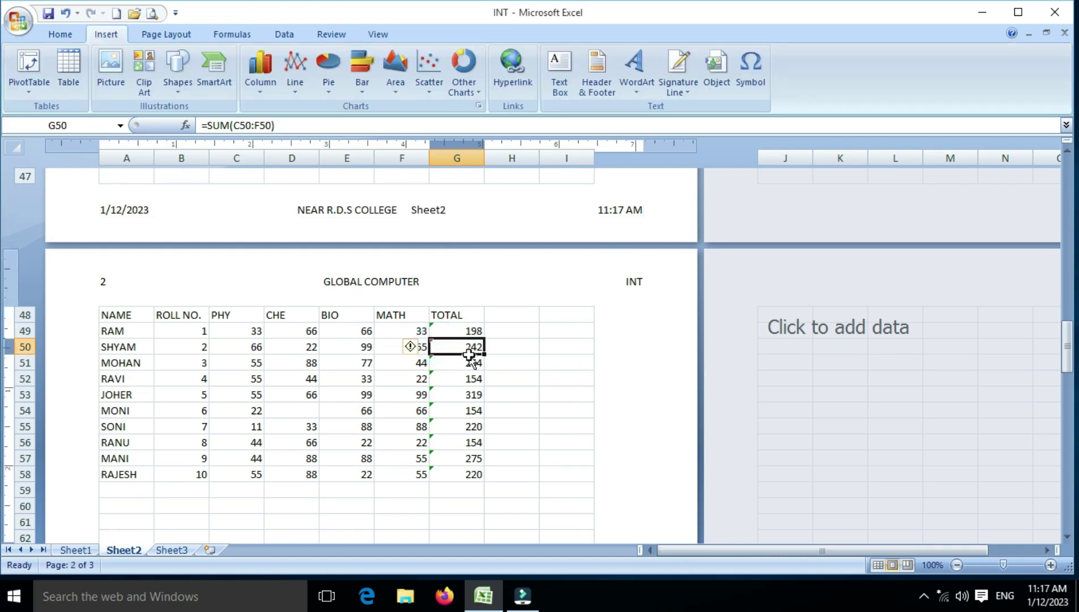
{"action": "scroll", "coordinate": [469, 355], "scroll_direction": "down", "scroll_amount": 4}
{"action": "scroll", "coordinate": [470, 355], "scroll_direction": "down", "scroll_amount": 4}
{"action": "scroll", "coordinate": [469, 354], "scroll_direction": "down", "scroll_amount": 3}
{"action": "scroll", "coordinate": [469, 355], "scroll_direction": "down", "scroll_amount": 2}
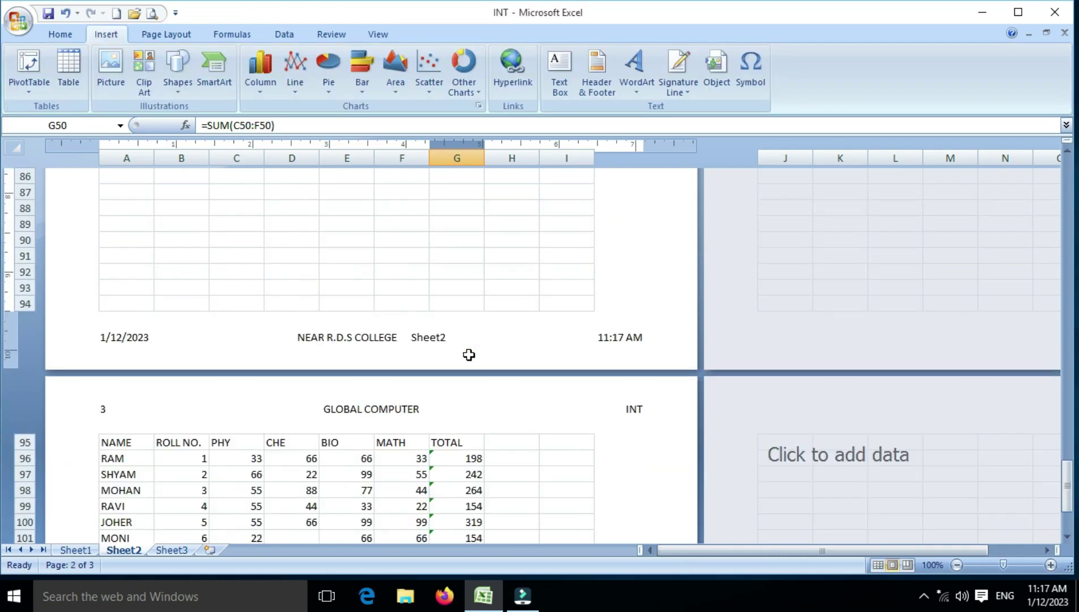
{"action": "scroll", "coordinate": [469, 355], "scroll_direction": "down", "scroll_amount": 4}
{"action": "scroll", "coordinate": [469, 355], "scroll_direction": "down", "scroll_amount": 6}
{"action": "scroll", "coordinate": [469, 355], "scroll_direction": "down", "scroll_amount": 6}
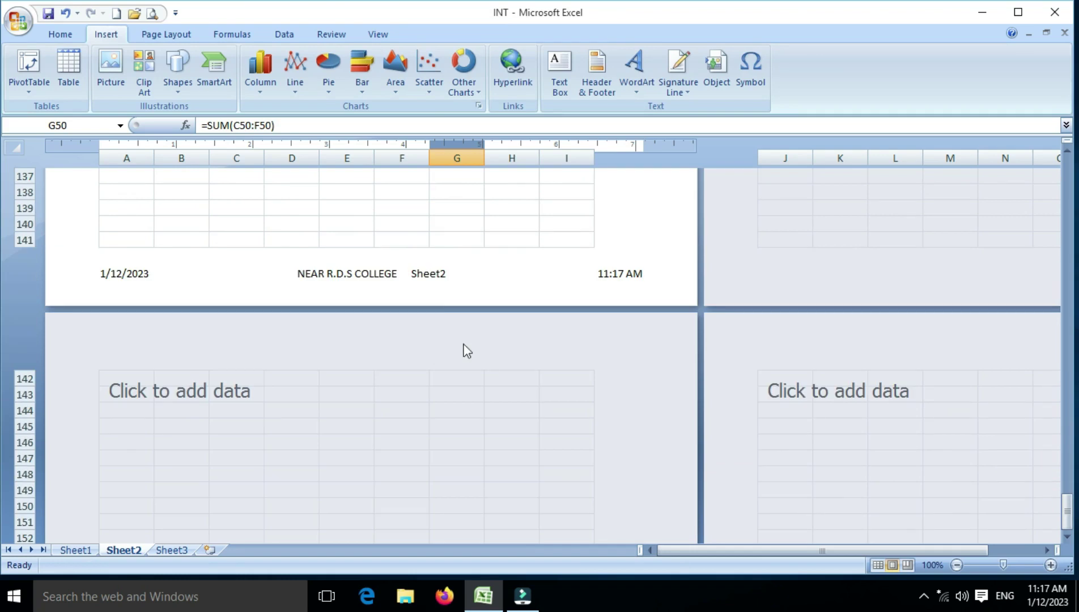
{"action": "scroll", "coordinate": [440, 295], "scroll_direction": "up", "scroll_amount": 8}
{"action": "scroll", "coordinate": [439, 295], "scroll_direction": "up", "scroll_amount": 9}
{"action": "scroll", "coordinate": [440, 295], "scroll_direction": "up", "scroll_amount": 9}
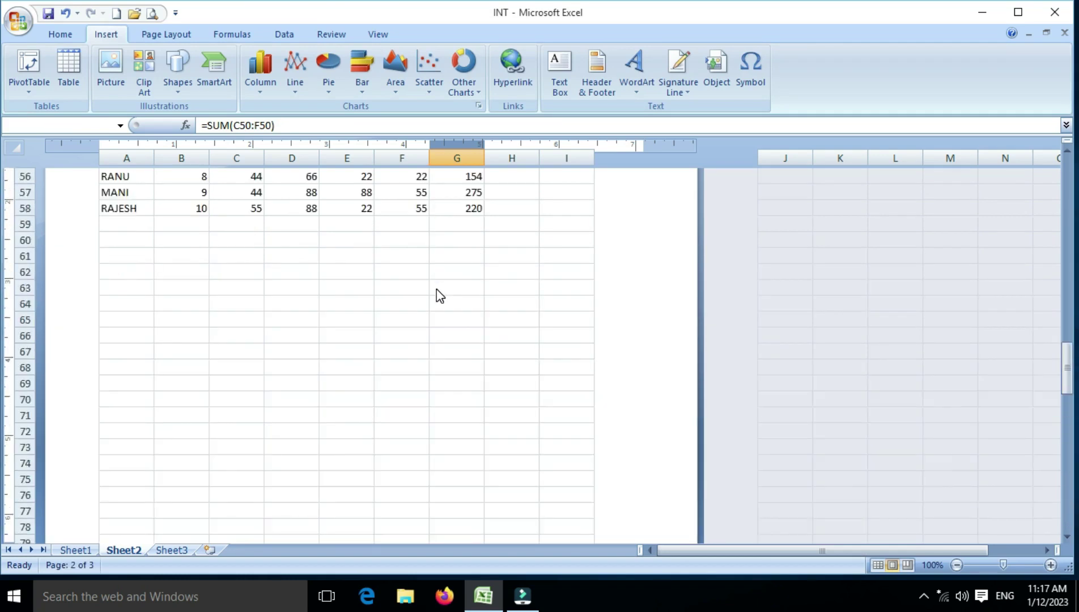
{"action": "scroll", "coordinate": [437, 289], "scroll_direction": "up", "scroll_amount": 5}
{"action": "scroll", "coordinate": [437, 289], "scroll_direction": "up", "scroll_amount": 10}
{"action": "scroll", "coordinate": [437, 289], "scroll_direction": "up", "scroll_amount": 2}
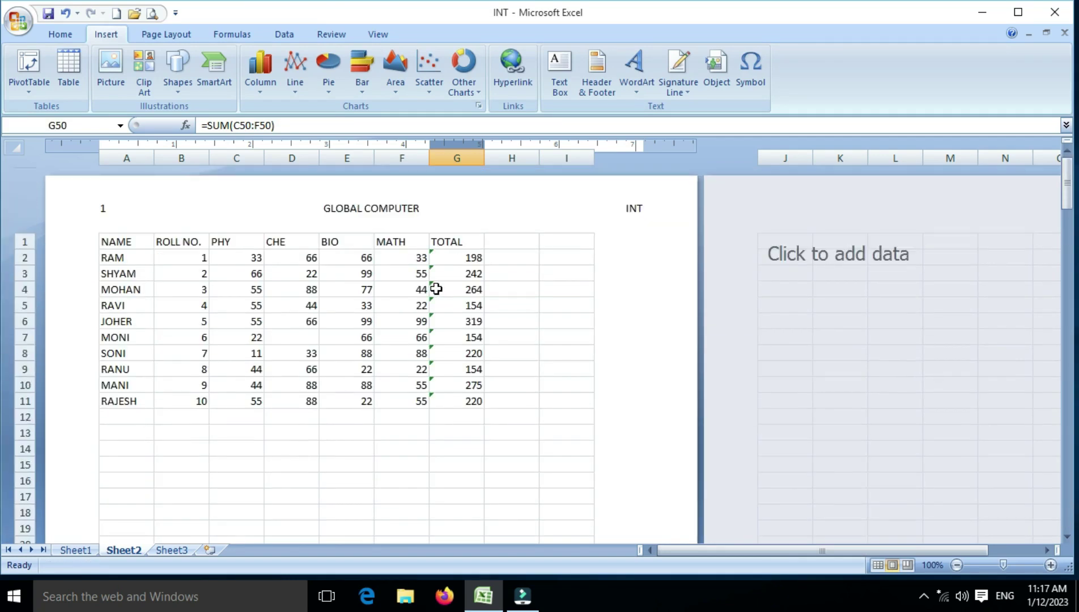
Step: Bring up the built-in Header presets list while editing the right header section
{"action": "left_click", "coordinate": [373, 294]}
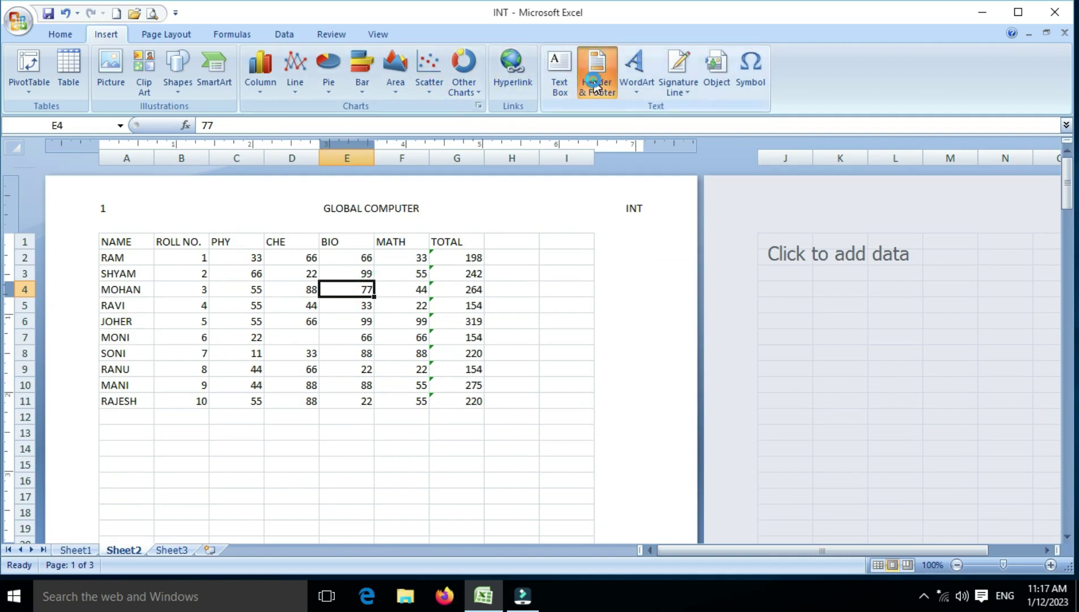
{"action": "left_click", "coordinate": [594, 85]}
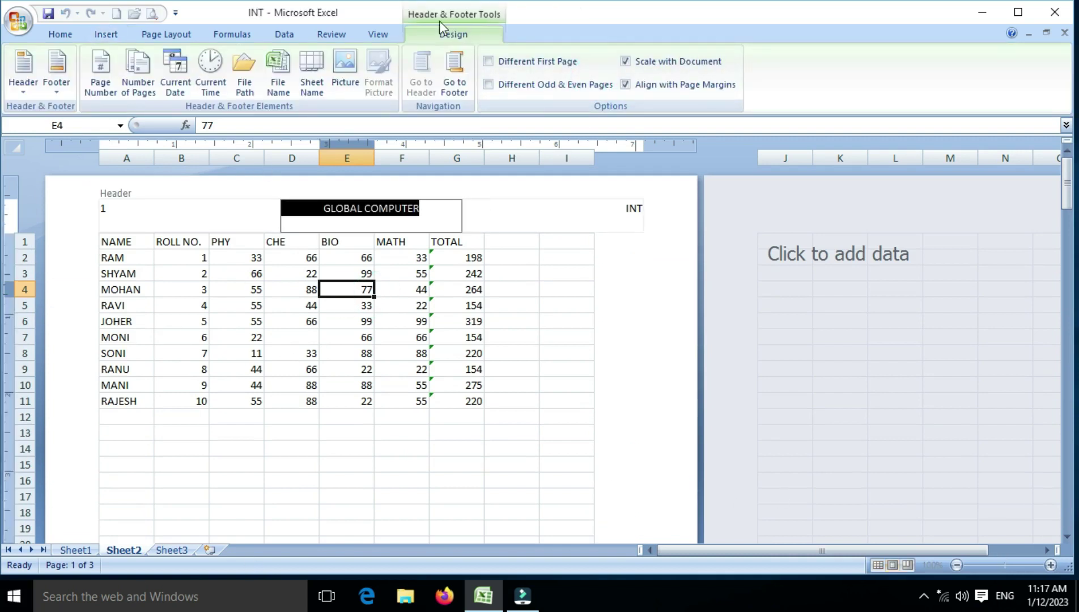
{"action": "left_click", "coordinate": [348, 83]}
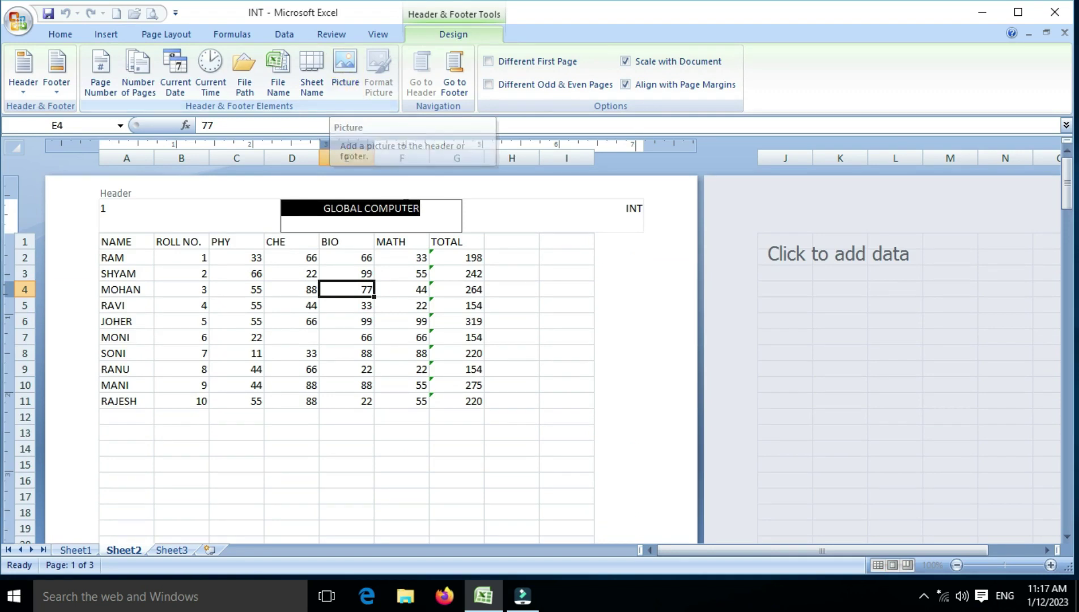
{"action": "left_click", "coordinate": [466, 212]}
{"action": "left_click", "coordinate": [475, 214]}
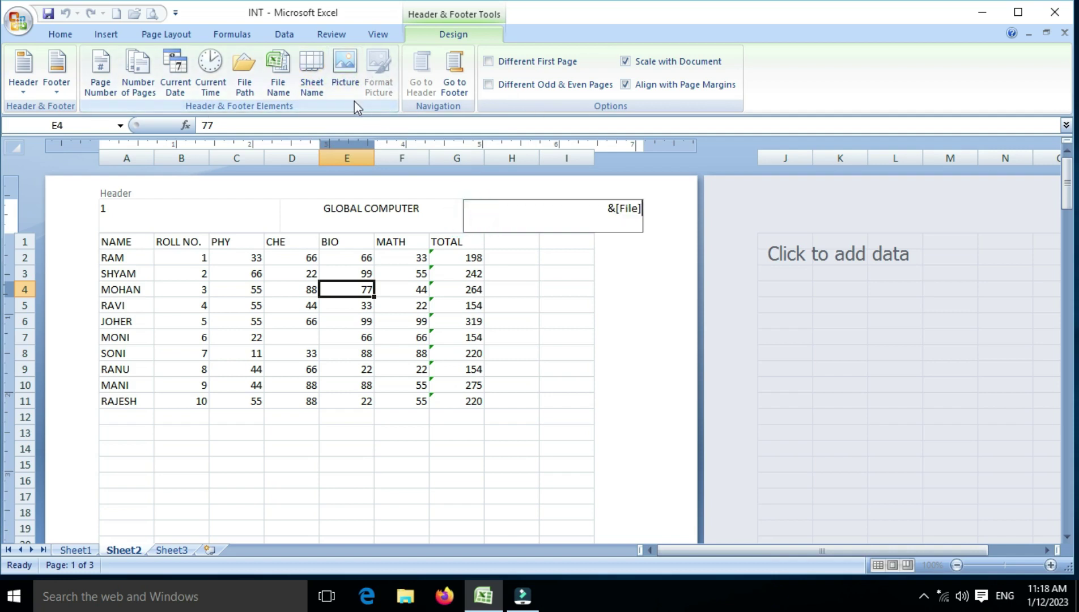
{"action": "left_click", "coordinate": [29, 90]}
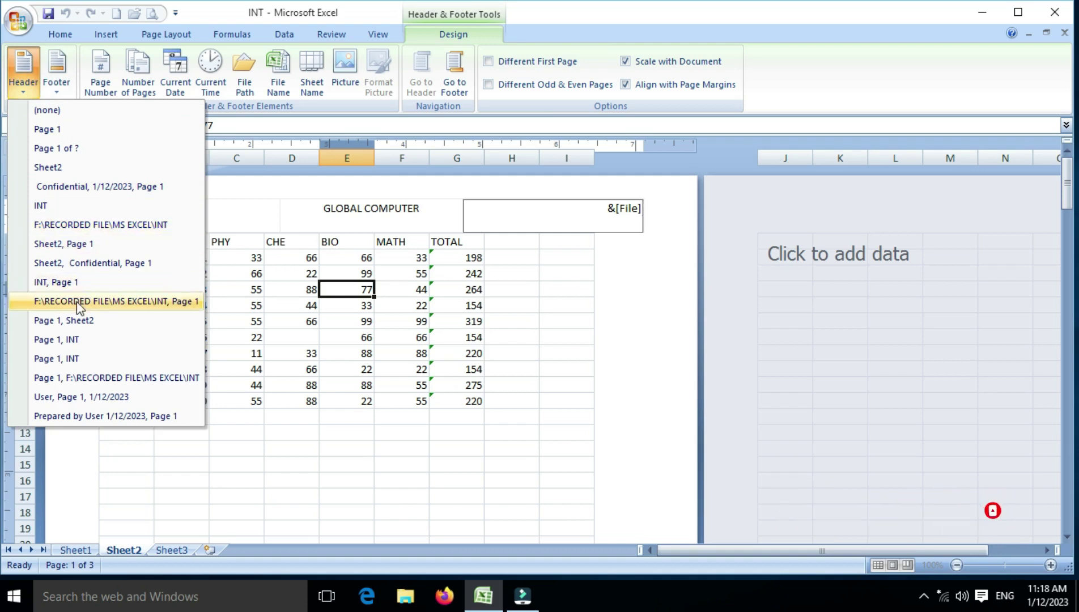
Step: Replace the GLOBAL COMPUTER header with the 'INT, Page 1' preset: INT centred, Page 1 right
{"action": "left_click", "coordinate": [569, 224]}
{"action": "left_click", "coordinate": [597, 212]}
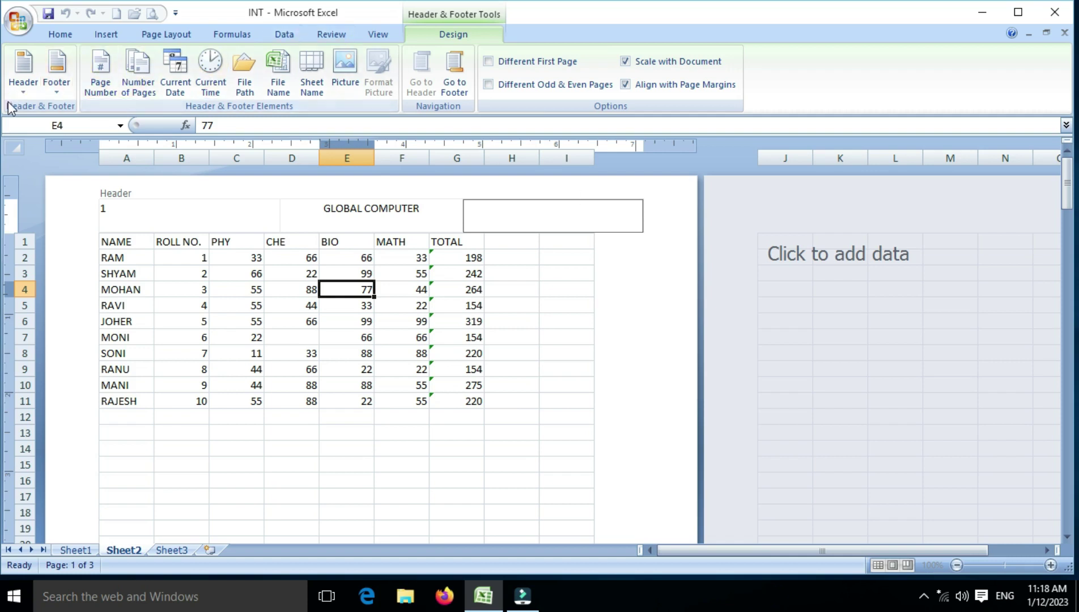
{"action": "left_click", "coordinate": [40, 94]}
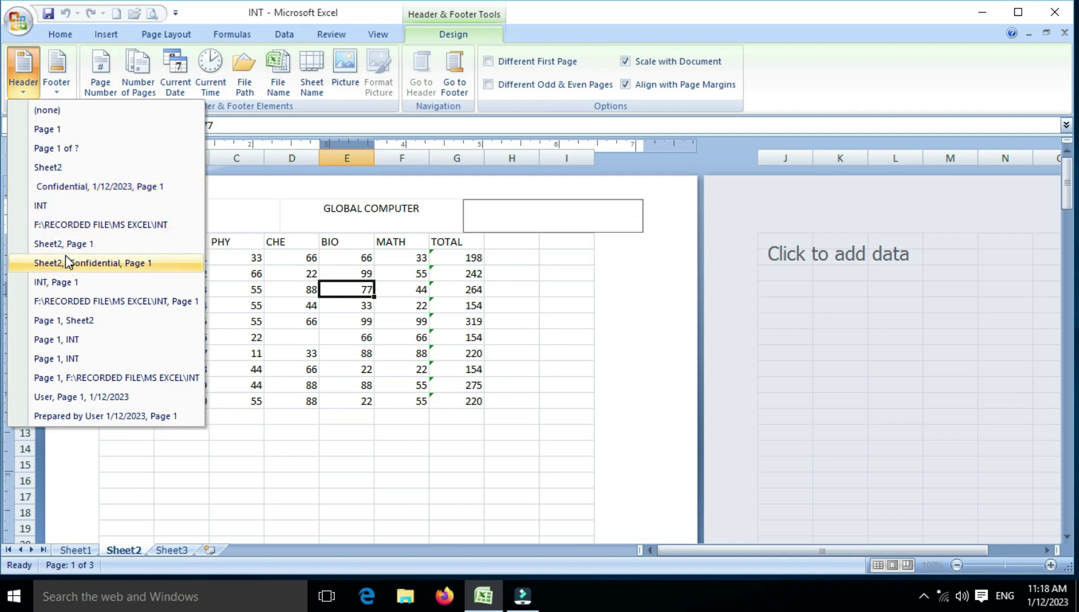
{"action": "left_click", "coordinate": [91, 280]}
{"action": "left_click", "coordinate": [525, 304]}
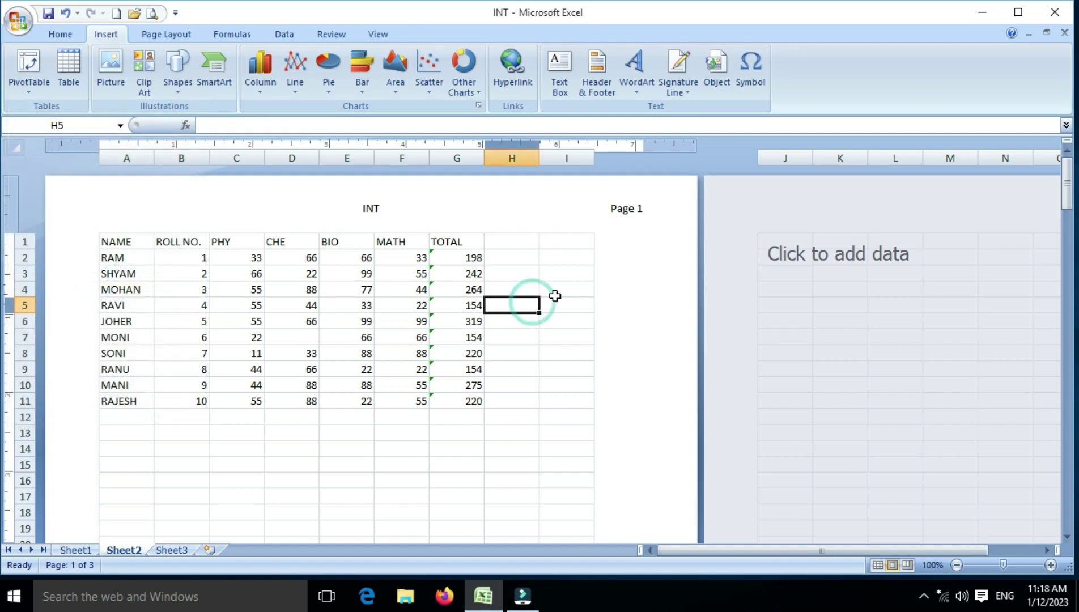
Step: Check each page's footer, then edit page 1's header to show the &[File] field behind INT
{"action": "scroll", "coordinate": [555, 296], "scroll_direction": "down", "scroll_amount": 10}
{"action": "scroll", "coordinate": [555, 296], "scroll_direction": "down", "scroll_amount": 4}
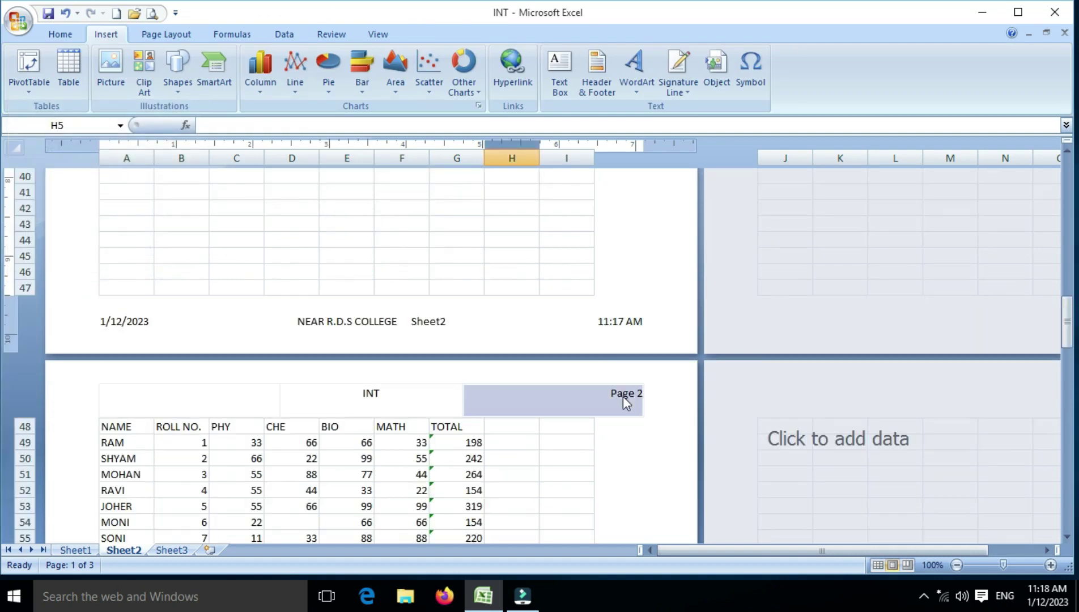
{"action": "scroll", "coordinate": [618, 397], "scroll_direction": "down", "scroll_amount": 4}
{"action": "scroll", "coordinate": [605, 398], "scroll_direction": "down", "scroll_amount": 9}
{"action": "scroll", "coordinate": [604, 397], "scroll_direction": "down", "scroll_amount": 3}
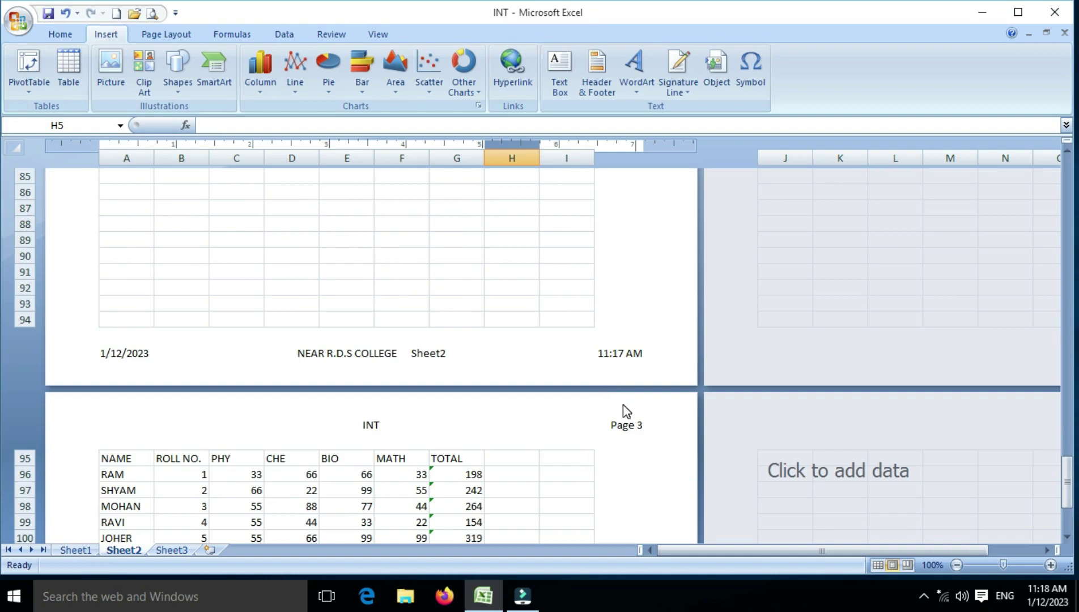
{"action": "scroll", "coordinate": [623, 409], "scroll_direction": "down", "scroll_amount": 3}
{"action": "scroll", "coordinate": [624, 410], "scroll_direction": "down", "scroll_amount": 6}
{"action": "scroll", "coordinate": [459, 342], "scroll_direction": "up", "scroll_amount": 7}
{"action": "scroll", "coordinate": [459, 343], "scroll_direction": "up", "scroll_amount": 6}
{"action": "scroll", "coordinate": [460, 342], "scroll_direction": "up", "scroll_amount": 9}
{"action": "scroll", "coordinate": [462, 346], "scroll_direction": "up", "scroll_amount": 1}
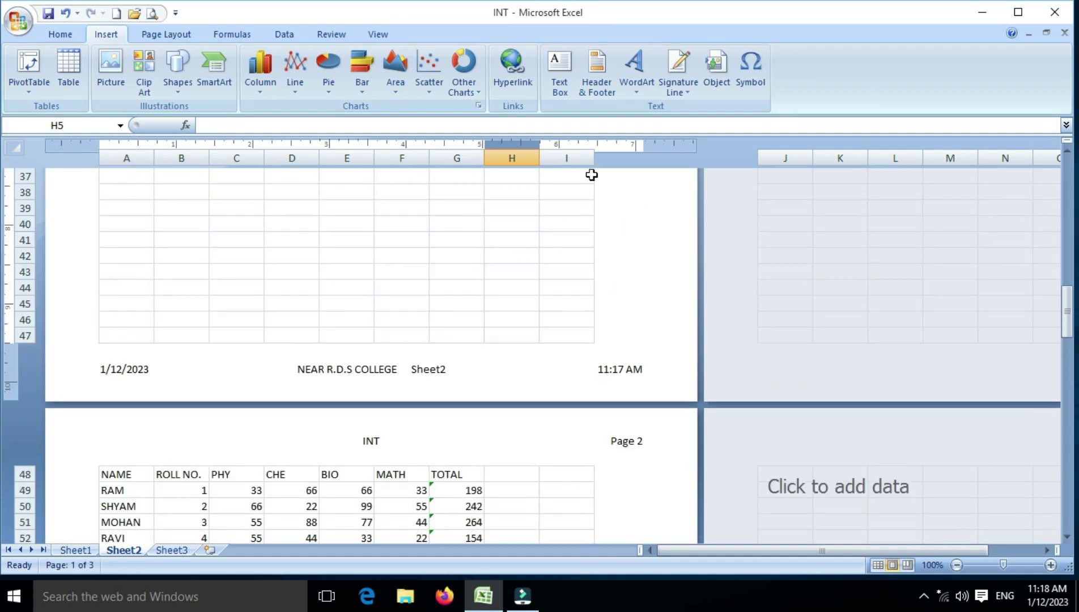
{"action": "left_click", "coordinate": [598, 73]}
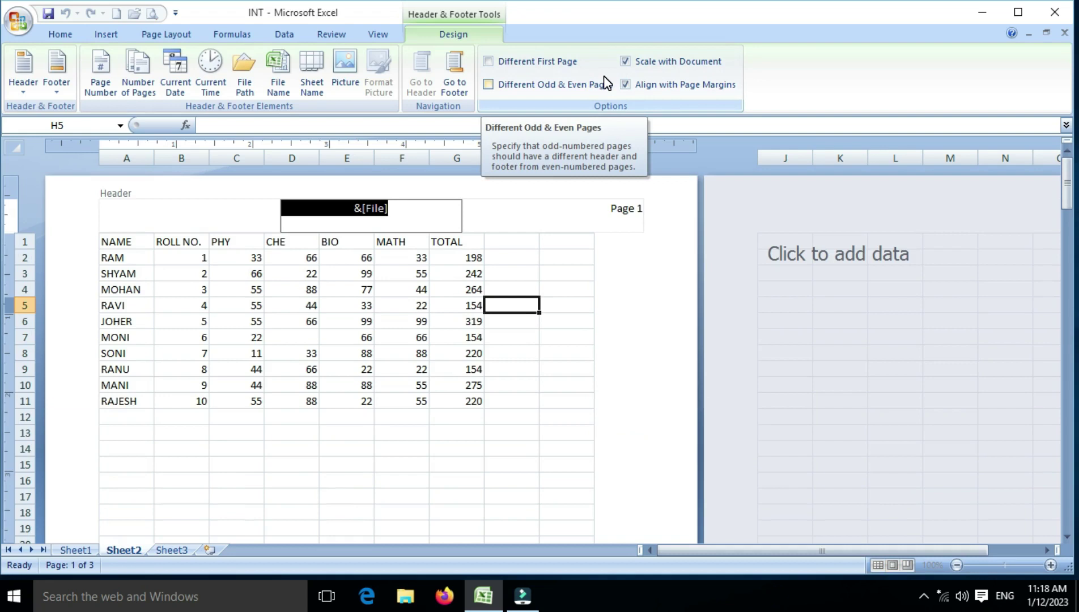
Step: Inspect the centre and left header sections, then exit header editing to cell F15
{"action": "left_click", "coordinate": [298, 337]}
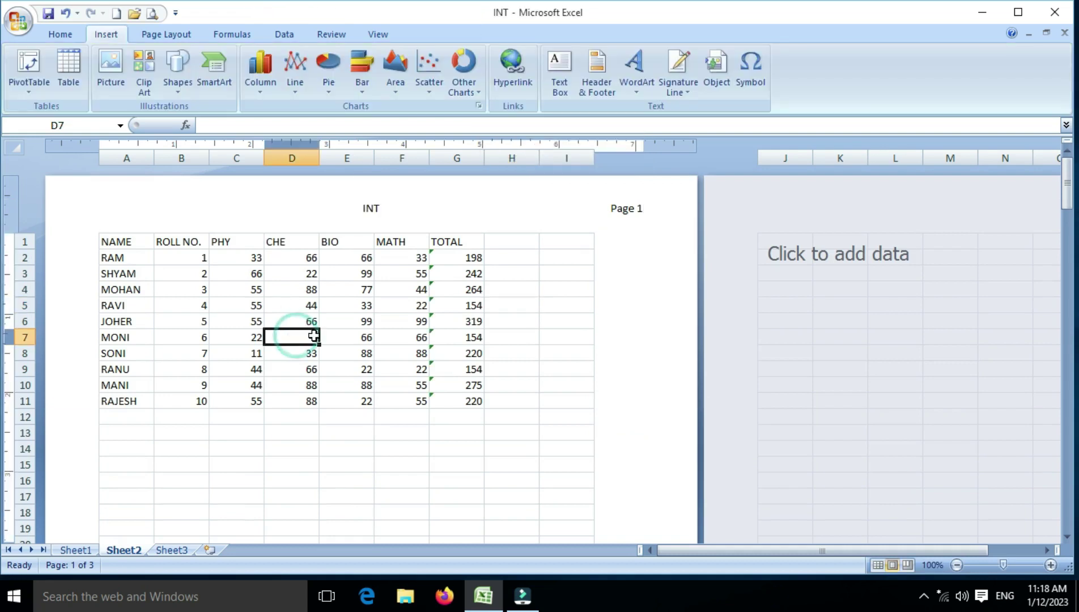
{"action": "left_click", "coordinate": [377, 211]}
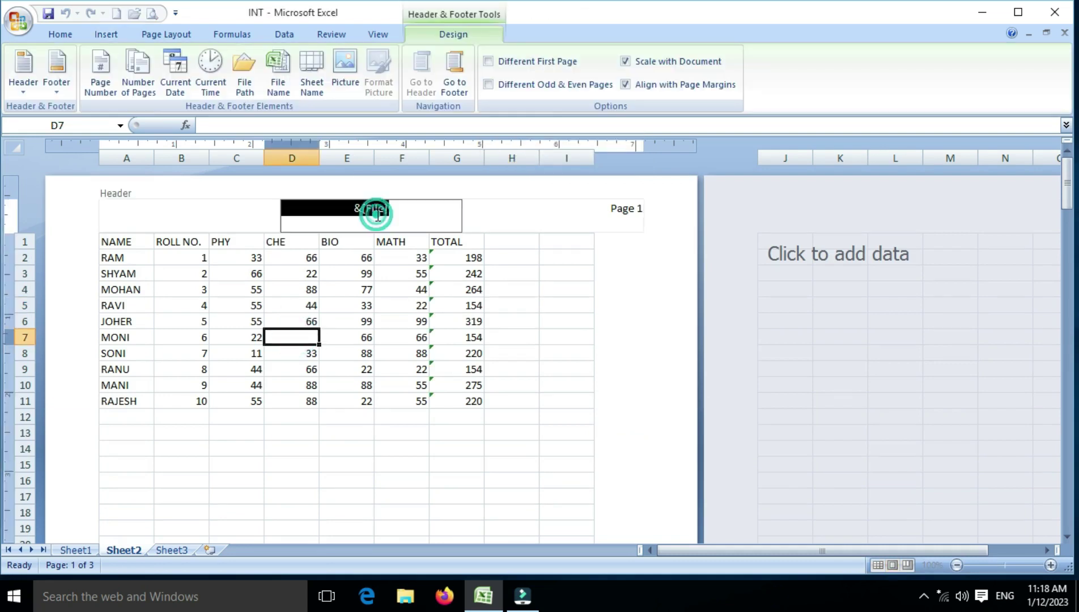
{"action": "left_click", "coordinate": [241, 220]}
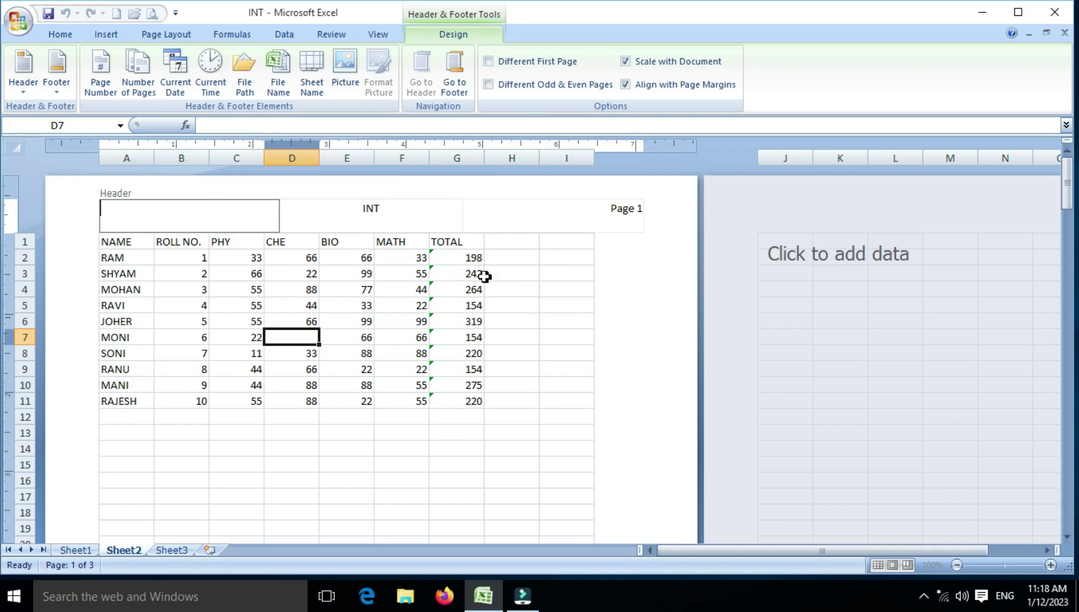
{"action": "left_click", "coordinate": [499, 289]}
{"action": "left_click", "coordinate": [417, 459]}
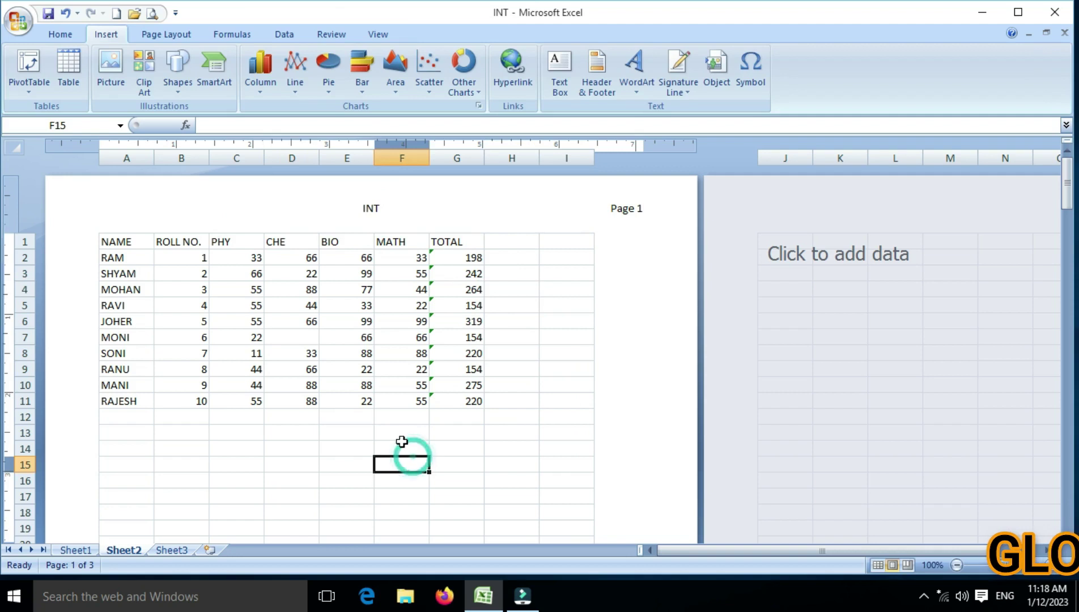
Step: Reopen the header to view the file-name field, then close editing so INT displays
{"action": "scroll", "coordinate": [400, 439], "scroll_direction": "down", "scroll_amount": 8}
{"action": "scroll", "coordinate": [400, 441], "scroll_direction": "down", "scroll_amount": 7}
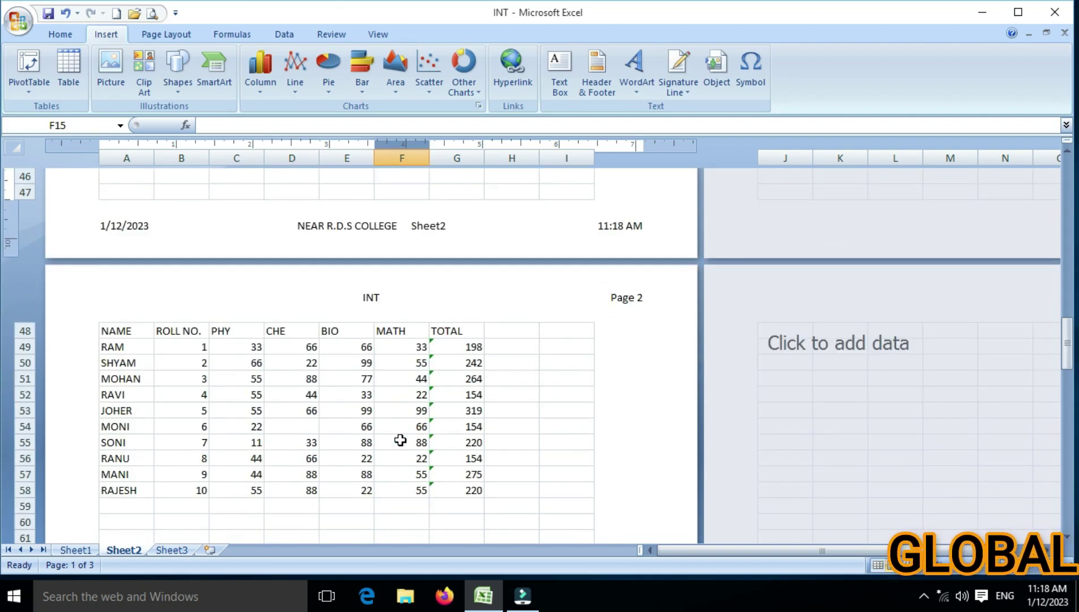
{"action": "scroll", "coordinate": [400, 441], "scroll_direction": "up", "scroll_amount": 7}
{"action": "scroll", "coordinate": [400, 441], "scroll_direction": "up", "scroll_amount": 8}
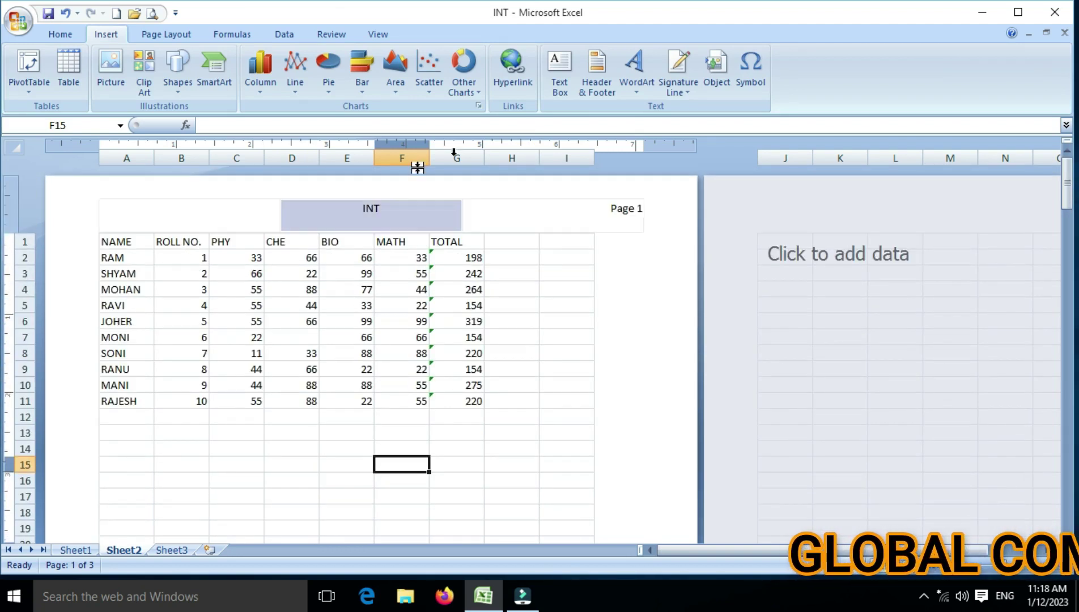
{"action": "left_click", "coordinate": [611, 86]}
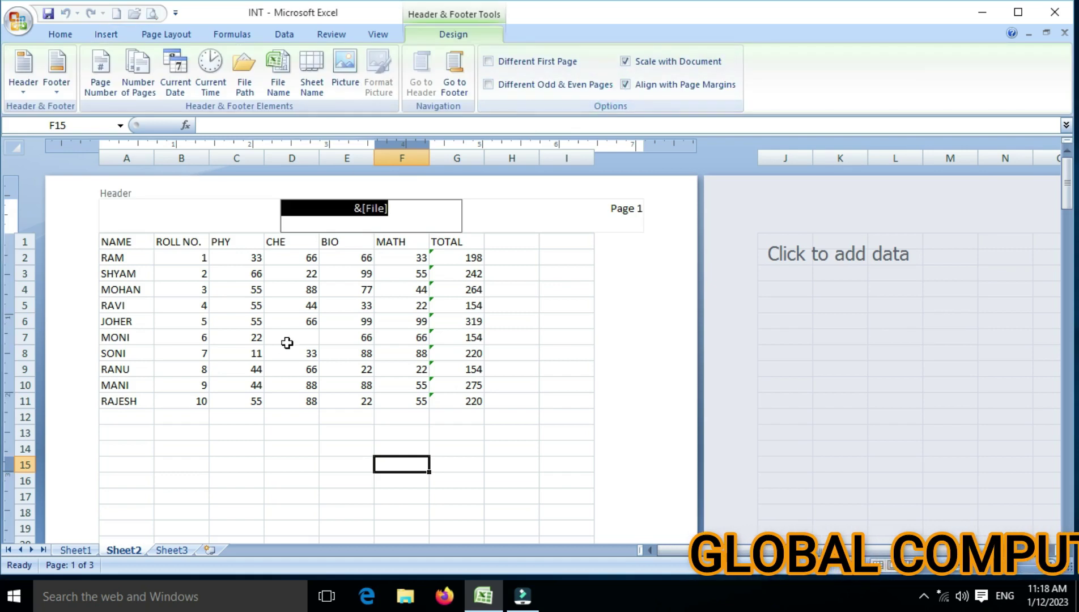
{"action": "left_click", "coordinate": [267, 349]}
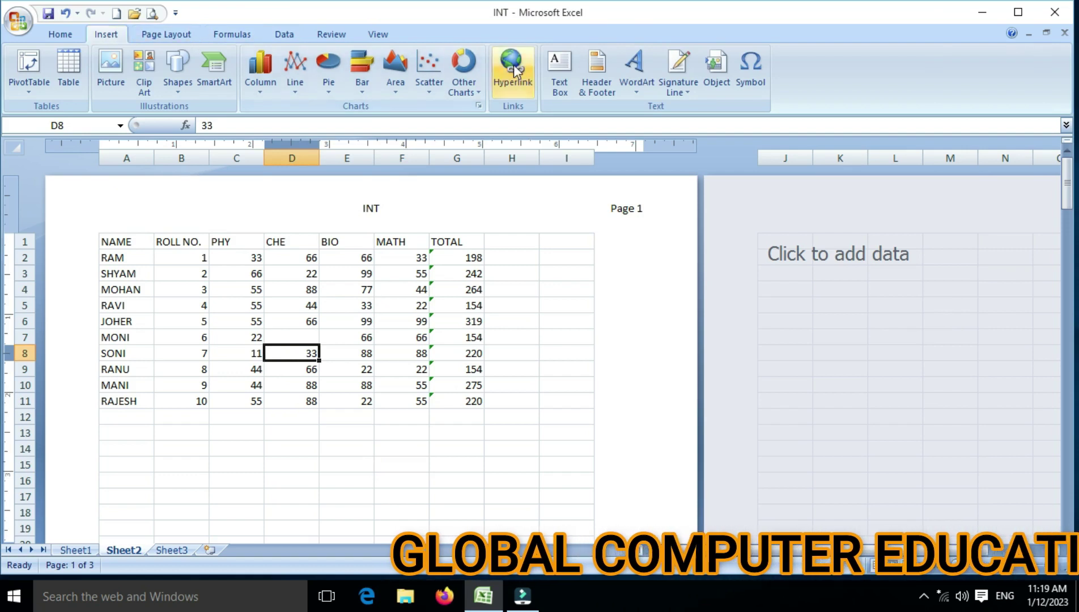
Step: Browse the ready-made footer presets without applying one, and leave header editing
{"action": "left_click", "coordinate": [602, 83]}
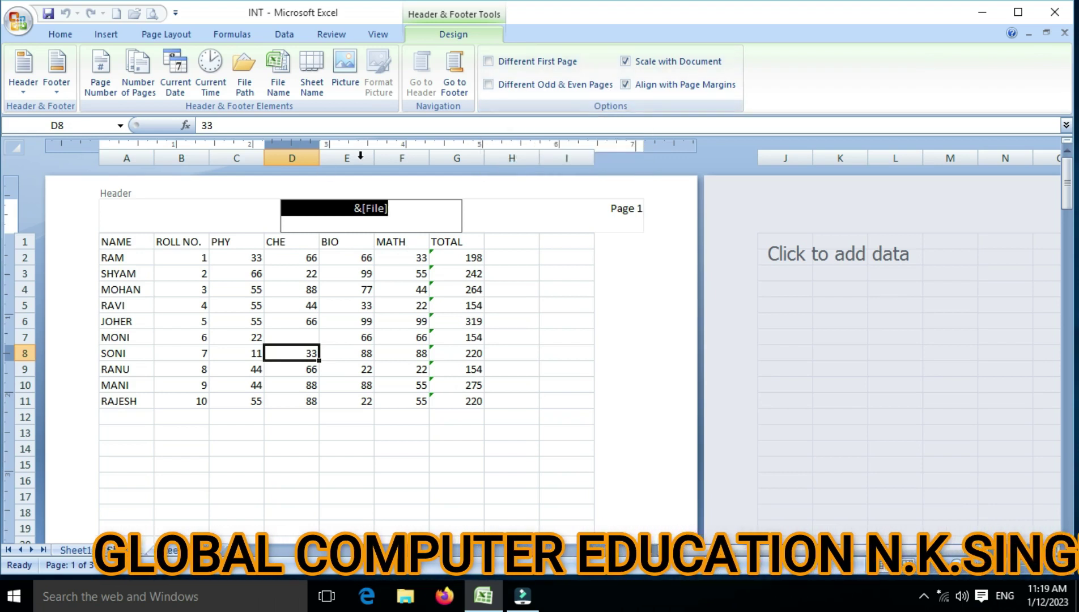
{"action": "left_click", "coordinate": [71, 92]}
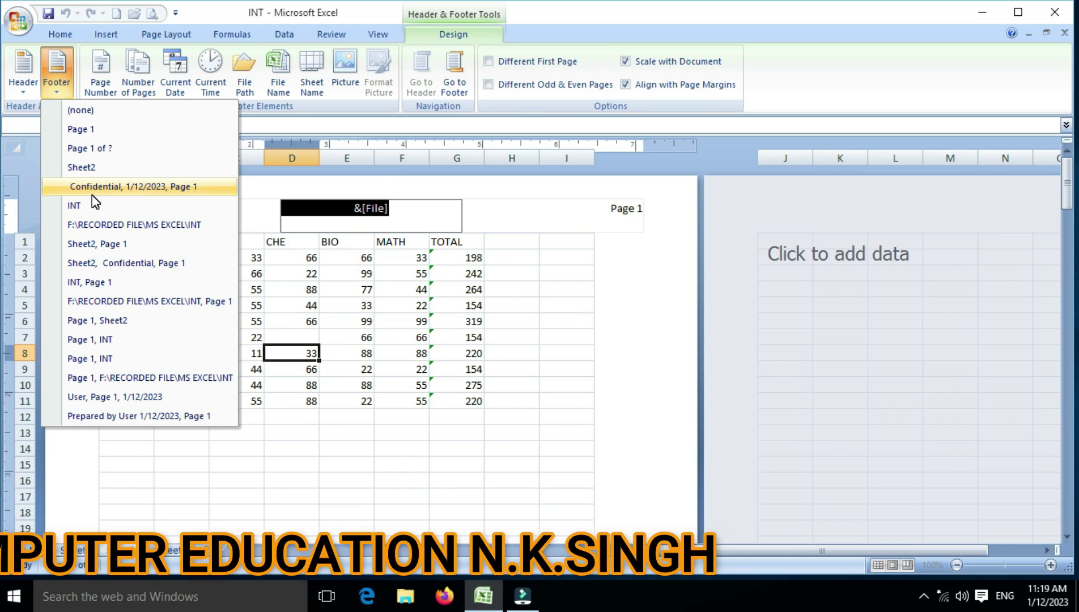
{"action": "left_click", "coordinate": [371, 288]}
{"action": "left_click", "coordinate": [310, 303]}
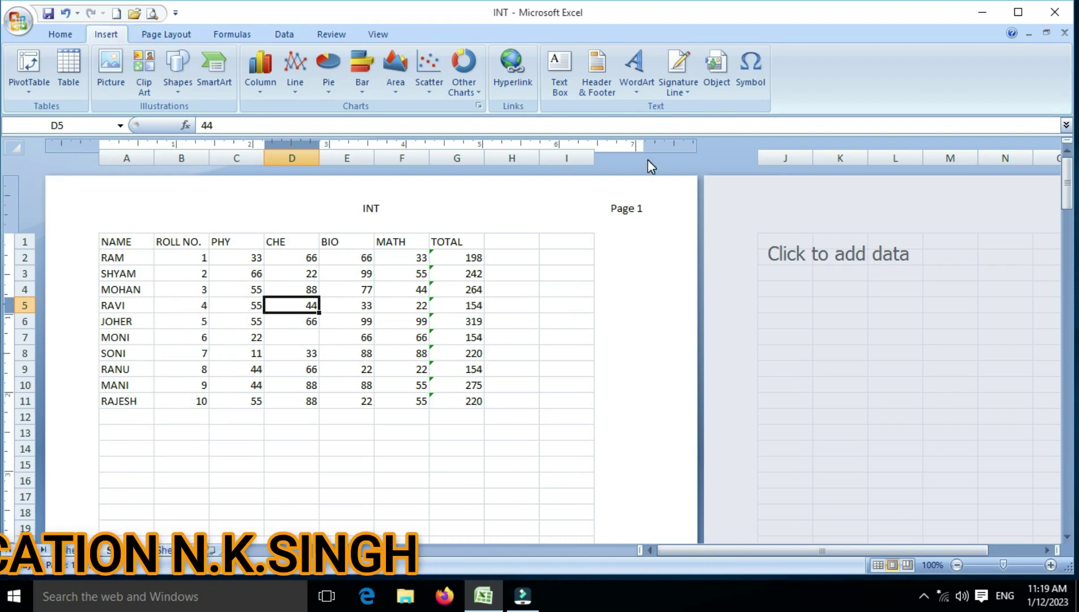
Step: Recheck the header's file-name field, then show the marks sheet in Print Preview
{"action": "left_click", "coordinate": [602, 77]}
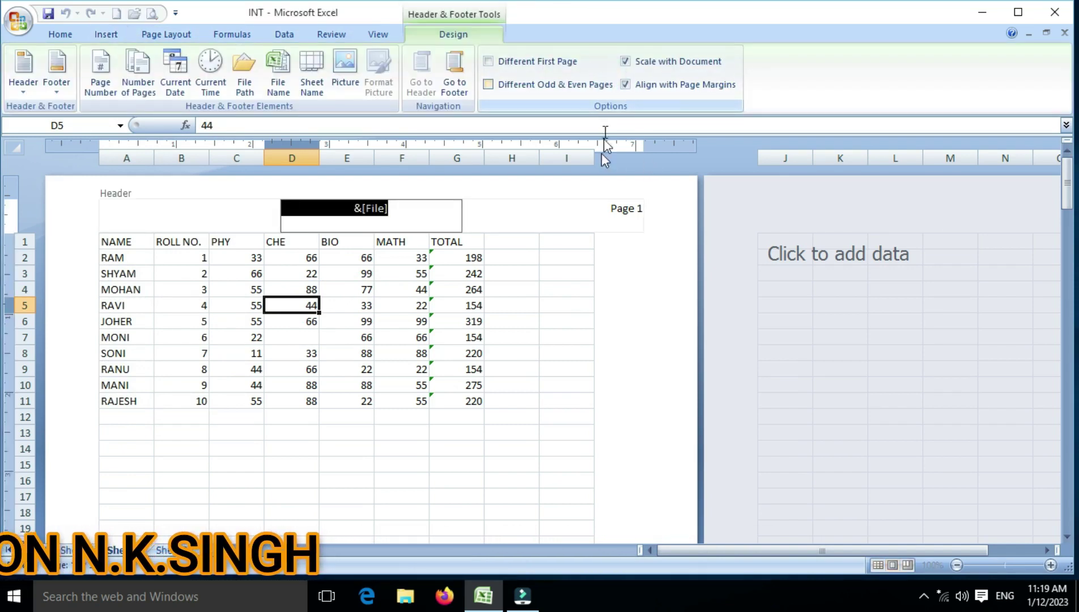
{"action": "left_click", "coordinate": [417, 319]}
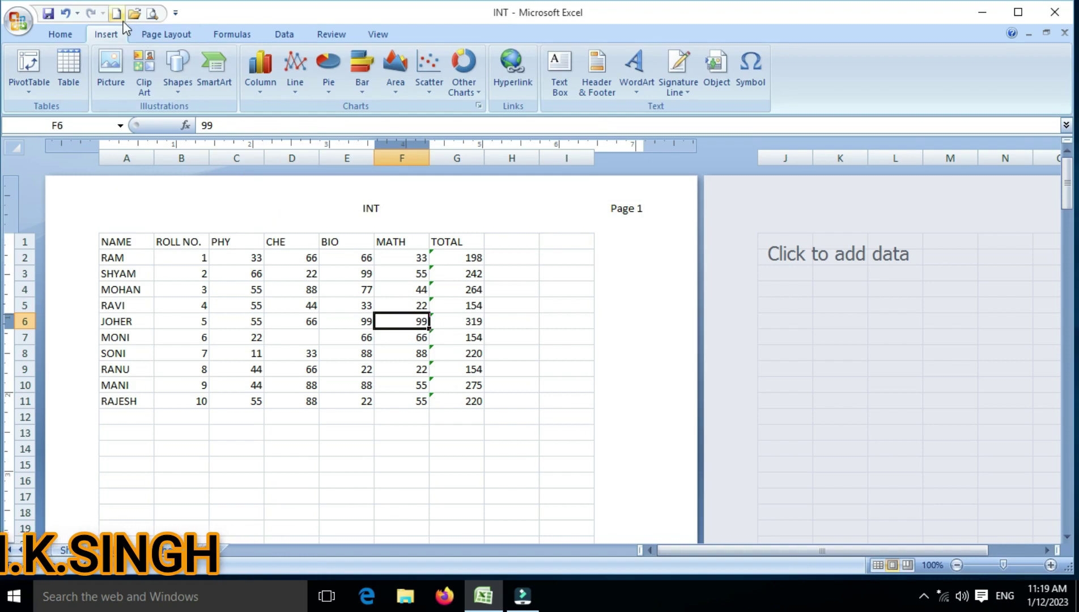
{"action": "left_click", "coordinate": [151, 14]}
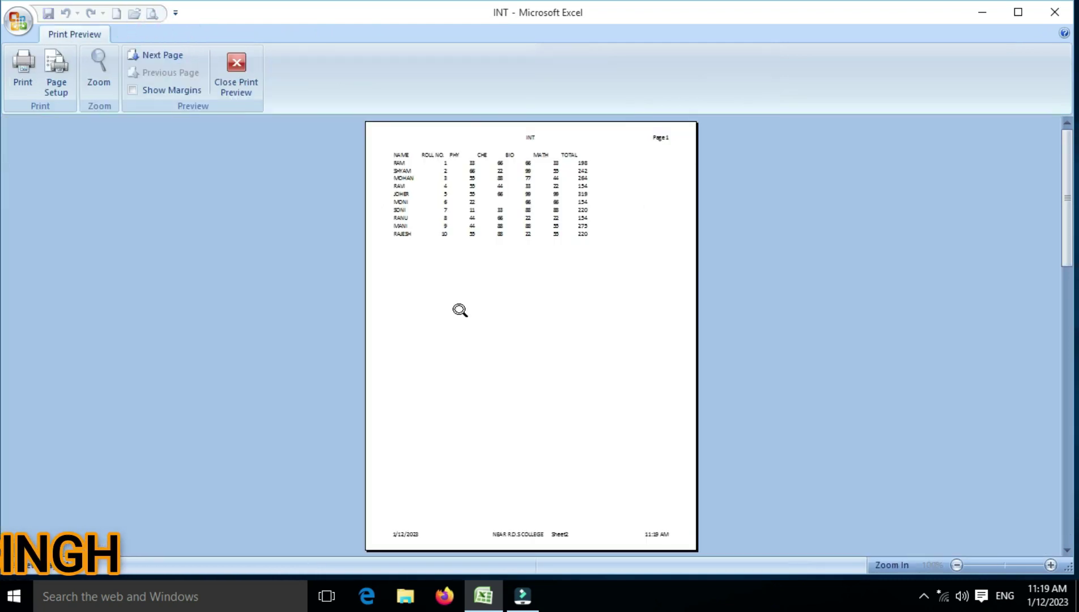
Step: Zoom into the preview to inspect the INT header and date–address–time footer, then close it
{"action": "left_click", "coordinate": [470, 314]}
{"action": "scroll", "coordinate": [470, 313], "scroll_direction": "up", "scroll_amount": 2}
{"action": "scroll", "coordinate": [471, 314], "scroll_direction": "up", "scroll_amount": 3}
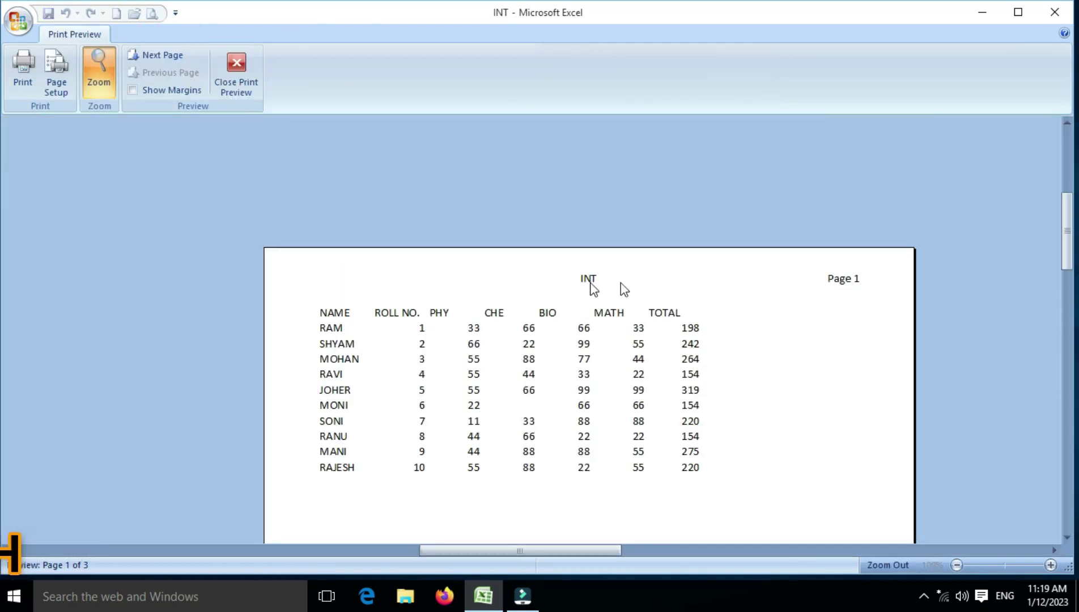
{"action": "scroll", "coordinate": [581, 374], "scroll_direction": "down", "scroll_amount": 2}
{"action": "scroll", "coordinate": [580, 374], "scroll_direction": "down", "scroll_amount": 3}
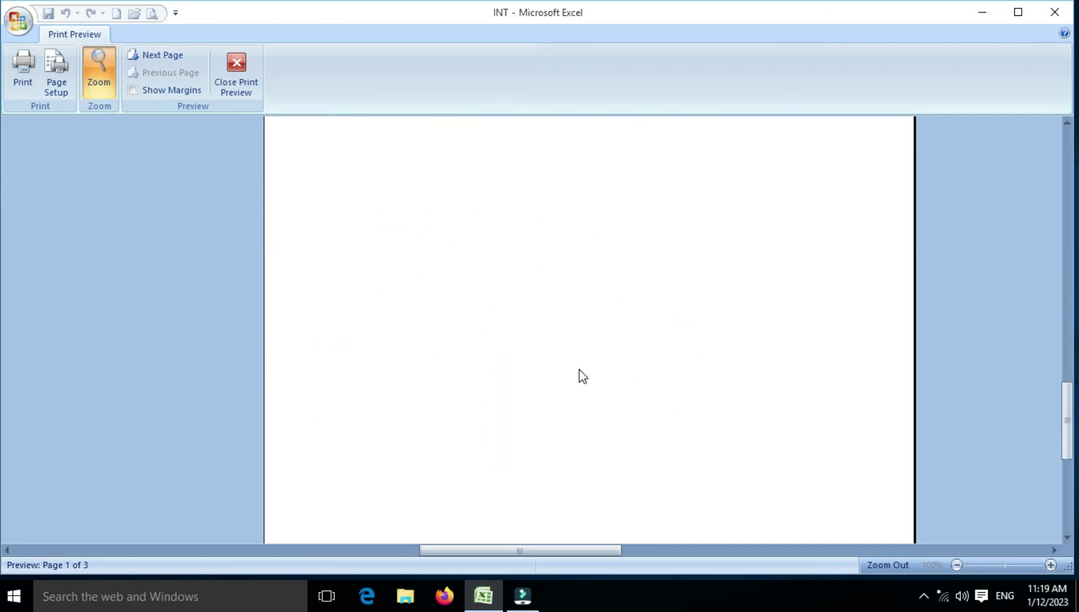
{"action": "scroll", "coordinate": [581, 374], "scroll_direction": "down", "scroll_amount": 2}
{"action": "scroll", "coordinate": [584, 413], "scroll_direction": "down", "scroll_amount": 3}
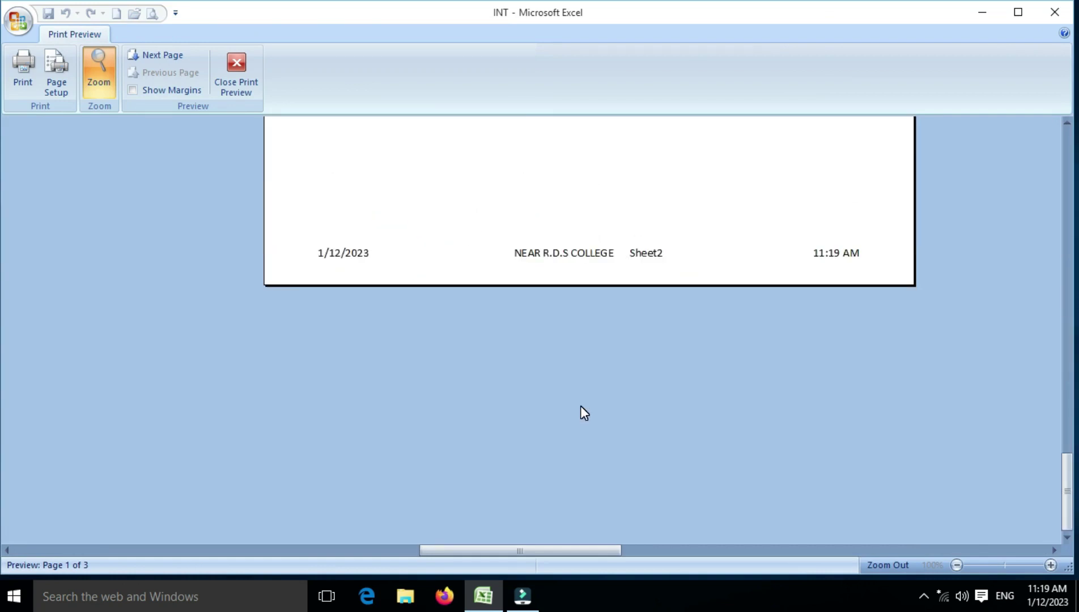
{"action": "scroll", "coordinate": [584, 413], "scroll_direction": "up", "scroll_amount": 3}
{"action": "scroll", "coordinate": [583, 413], "scroll_direction": "up", "scroll_amount": 3}
{"action": "scroll", "coordinate": [584, 413], "scroll_direction": "up", "scroll_amount": 3}
{"action": "scroll", "coordinate": [584, 414], "scroll_direction": "up", "scroll_amount": 3}
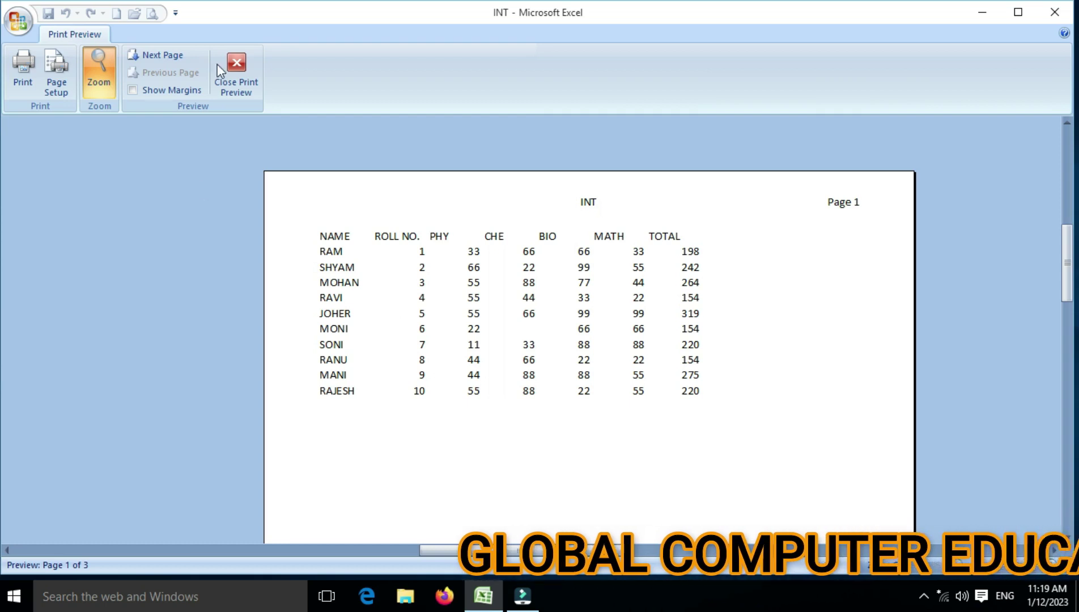
{"action": "left_click", "coordinate": [241, 80]}
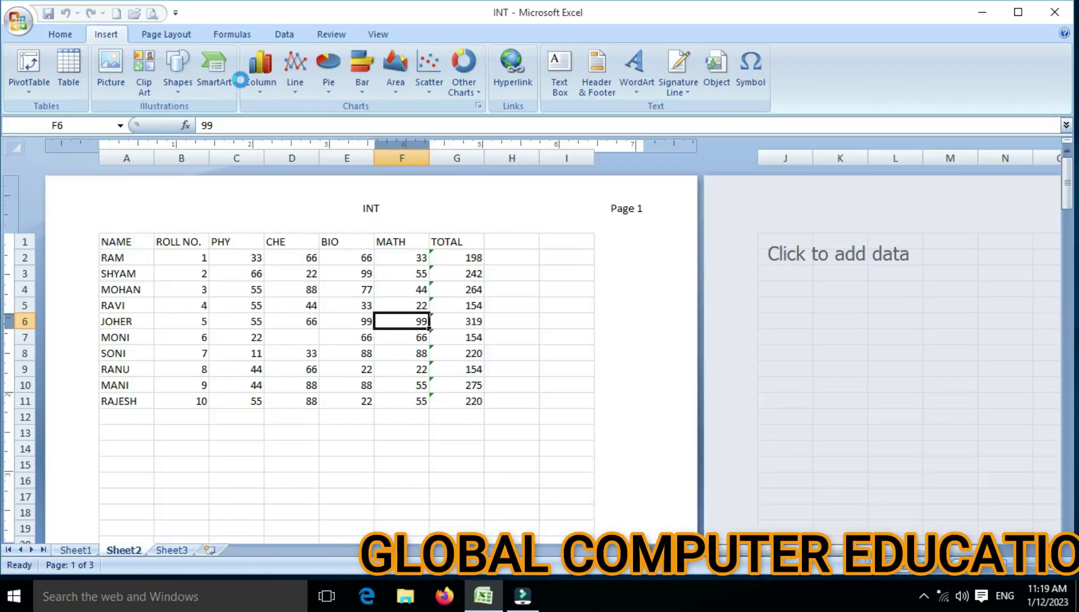
{"action": "left_click", "coordinate": [257, 275]}
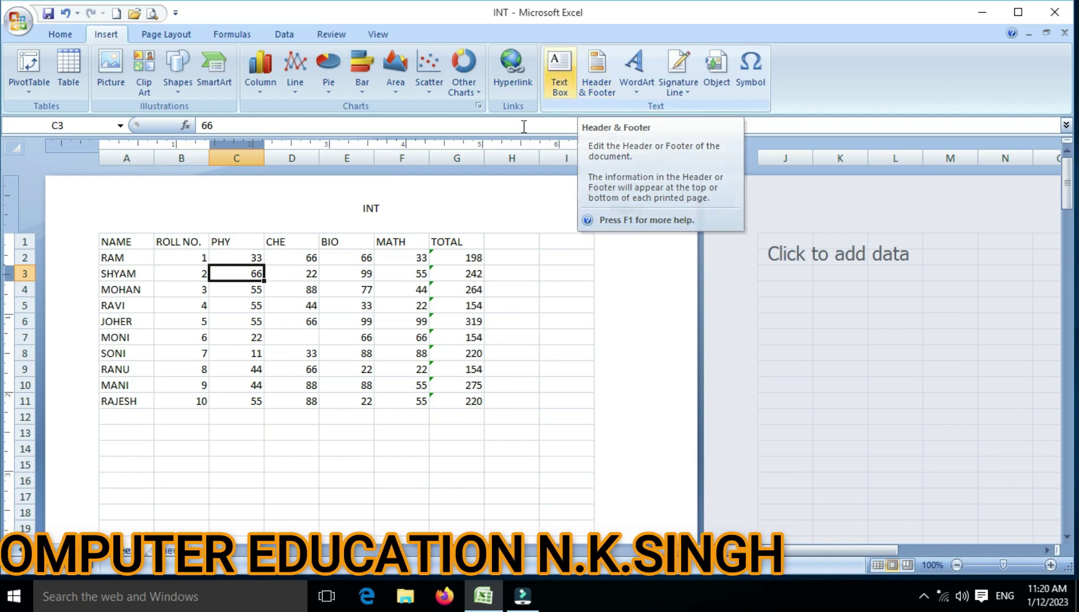
{"action": "left_click", "coordinate": [593, 90]}
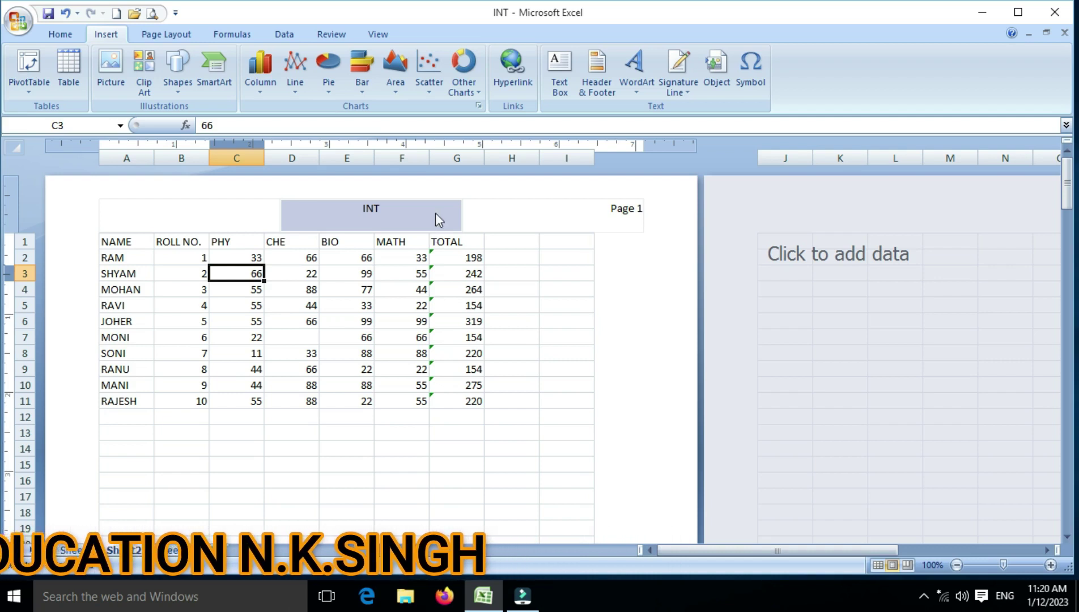
{"action": "left_click", "coordinate": [306, 300]}
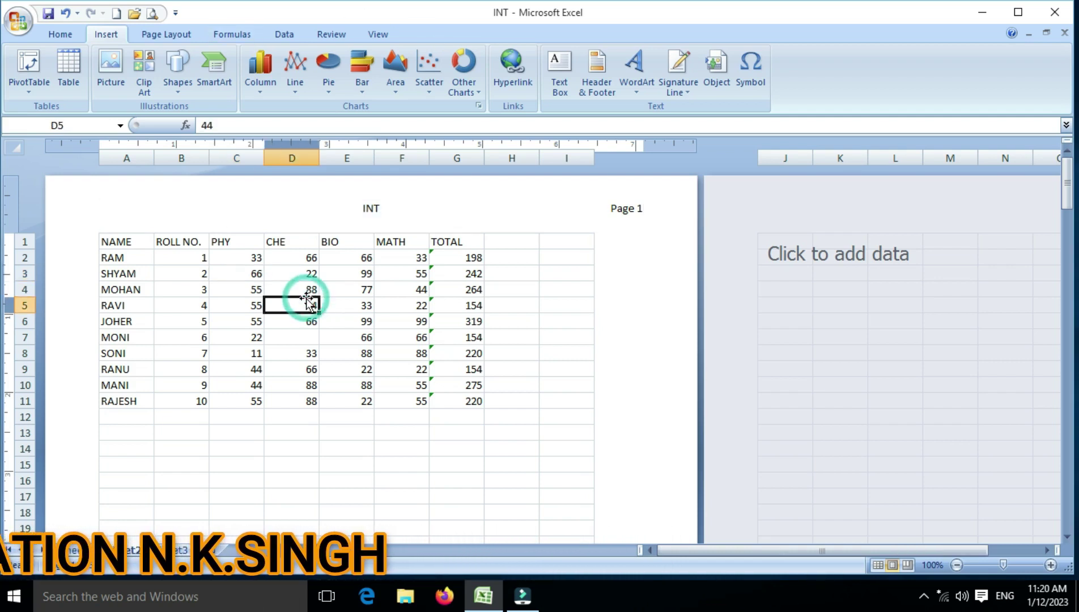
{"action": "left_click", "coordinate": [314, 347]}
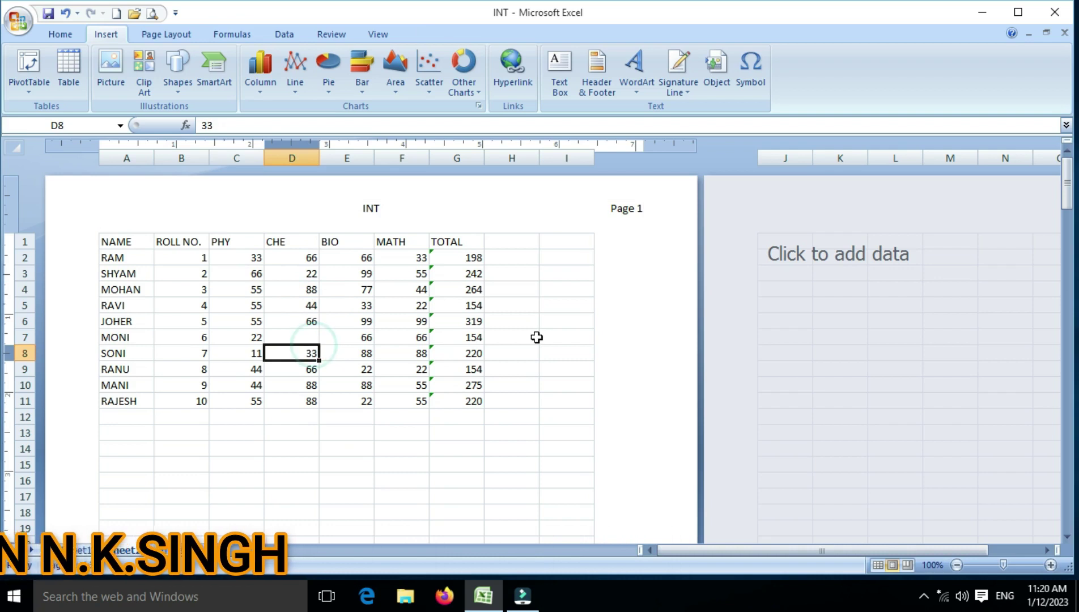
{"action": "left_click", "coordinate": [366, 390]}
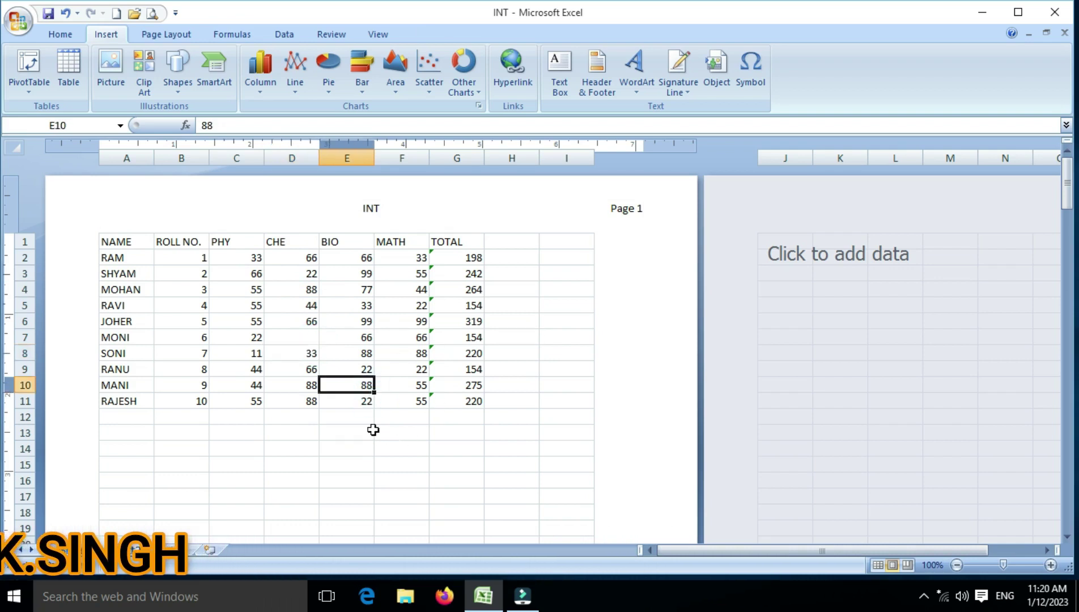
{"action": "left_click", "coordinate": [347, 423]}
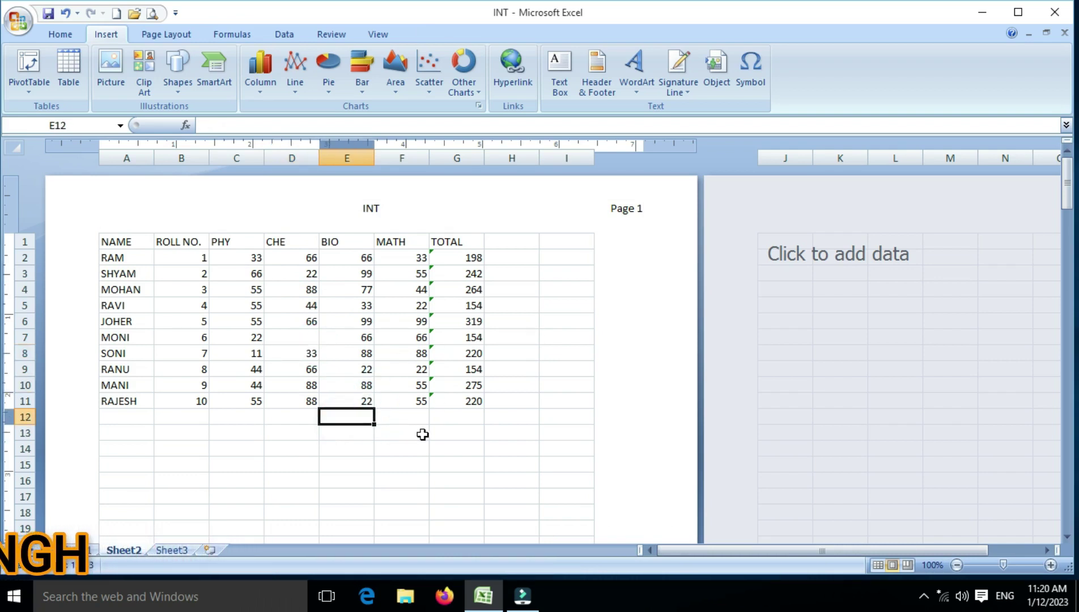
{"action": "left_click", "coordinate": [398, 423]}
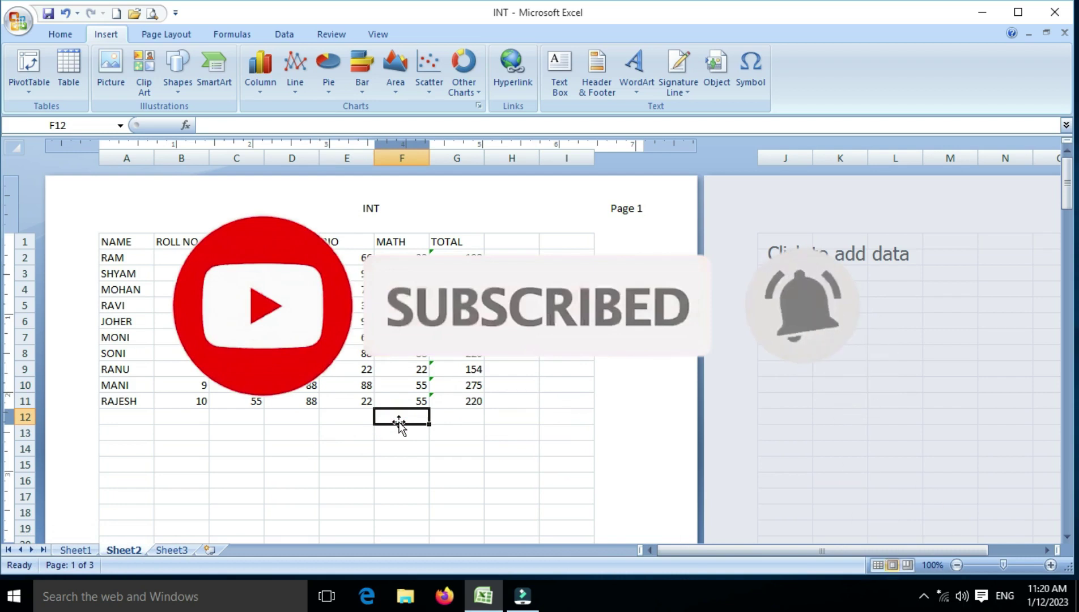
{"action": "left_click", "coordinate": [292, 289]}
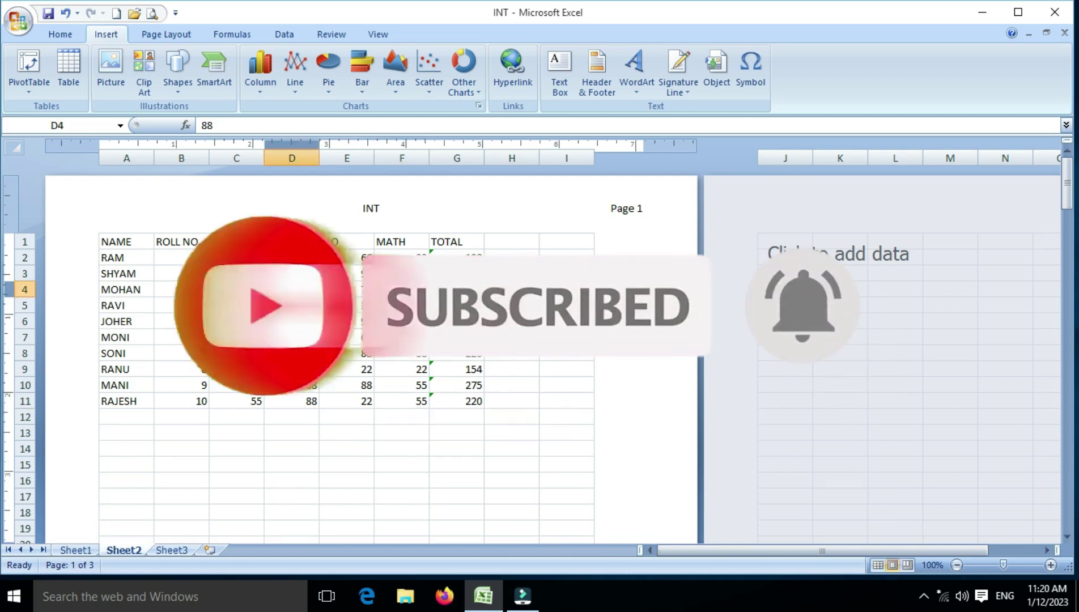
{"action": "left_click", "coordinate": [292, 336]}
{"action": "scroll", "coordinate": [300, 335], "scroll_direction": "down", "scroll_amount": 4}
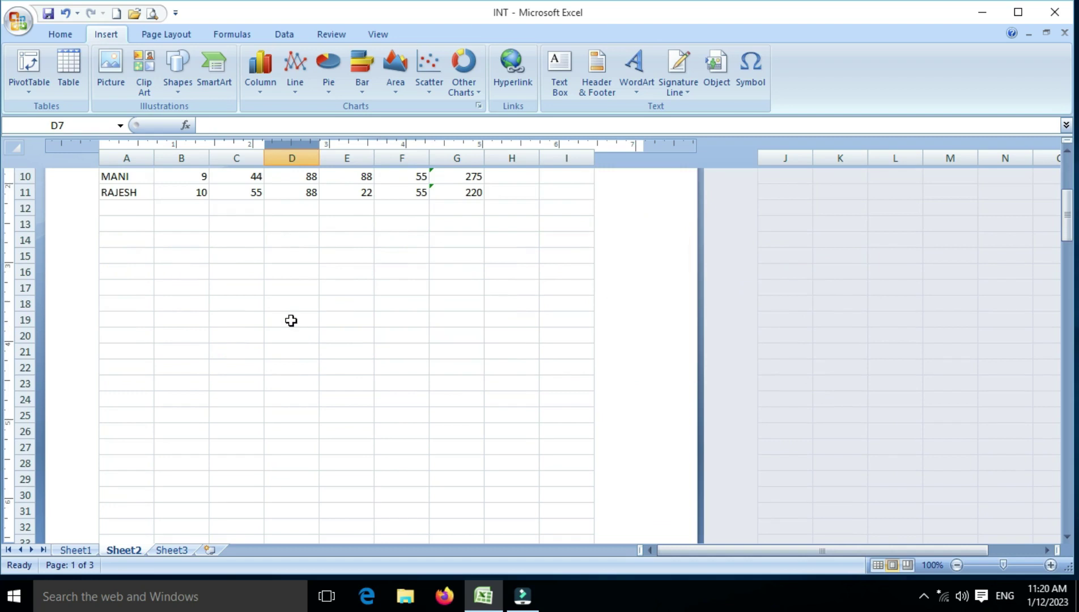